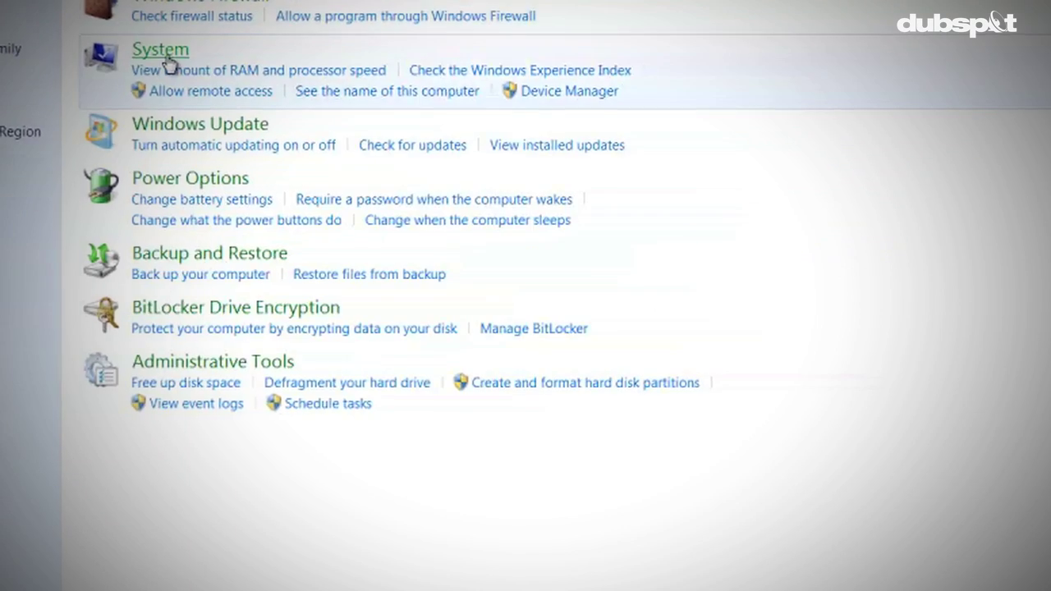
Open the System information page under System and Security in Control Panel.
left_click(167, 60)
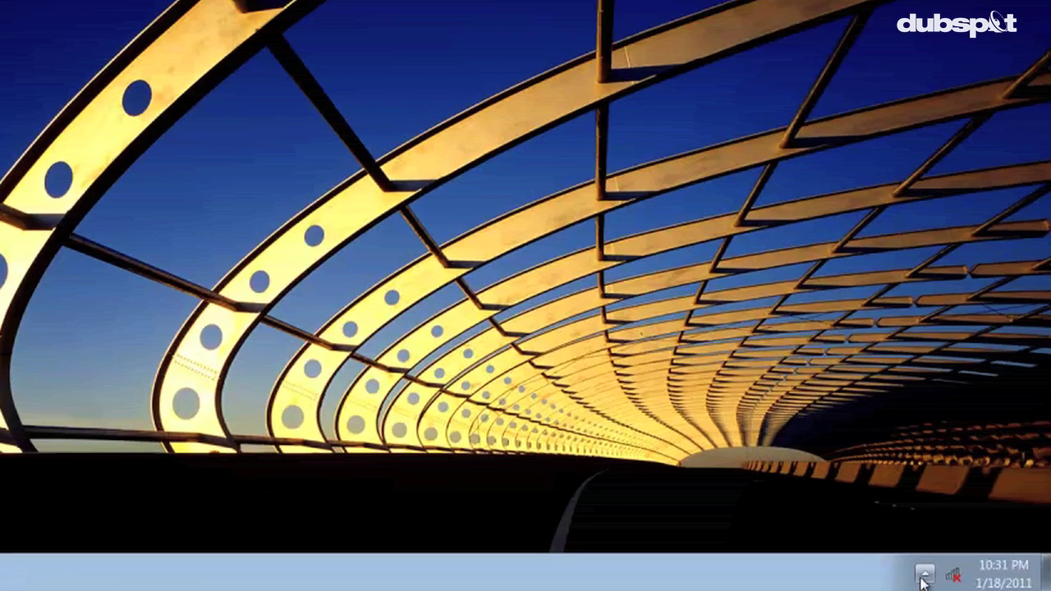
Turn the Intel My WiFi connection off from its hidden notification-area icon.
left_click(924, 579)
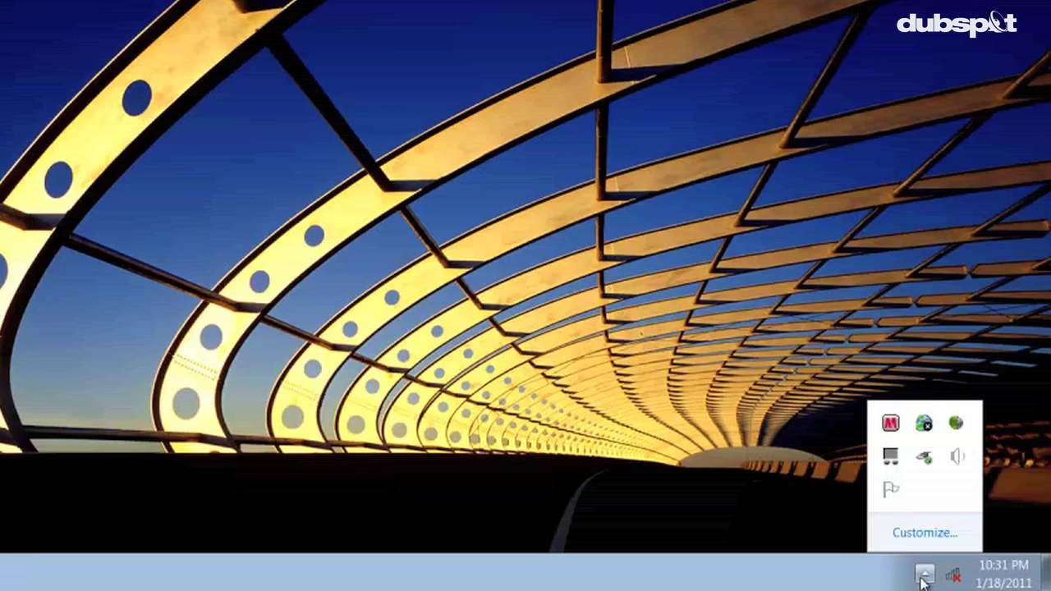
right_click(924, 424)
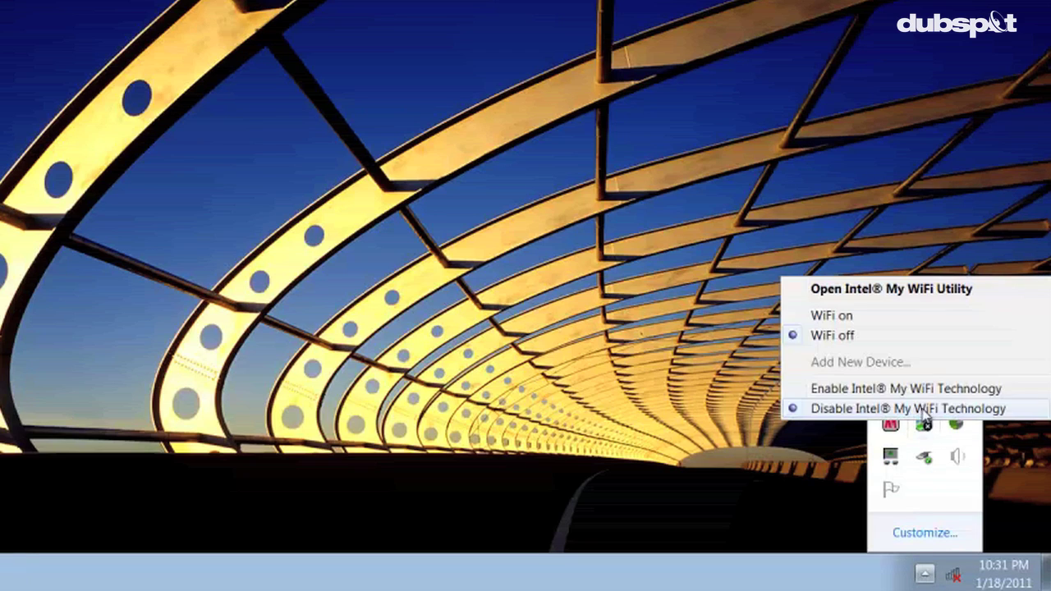
left_click(893, 336)
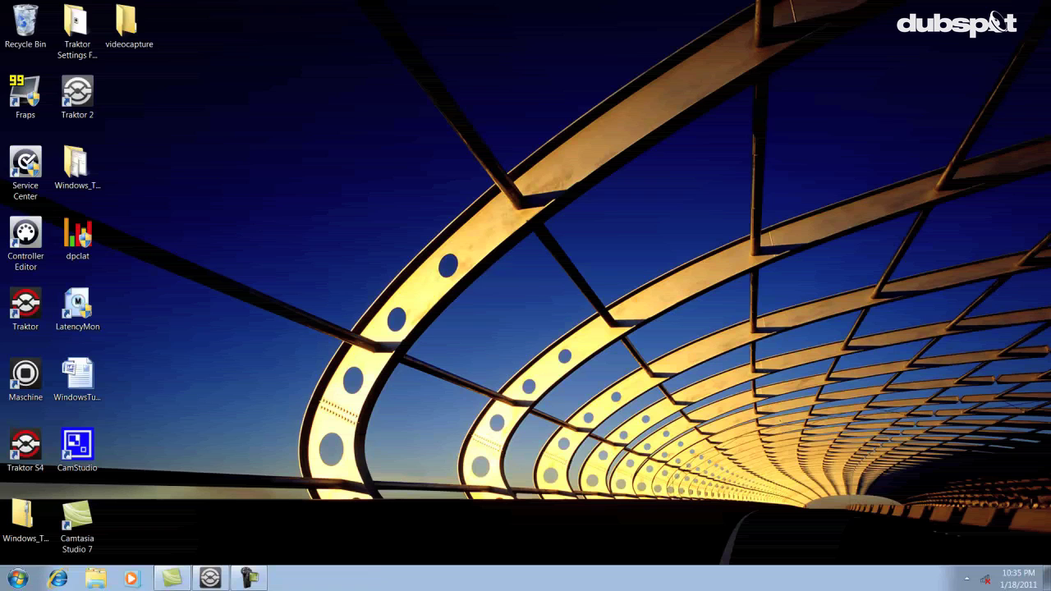
double_click(80, 222)
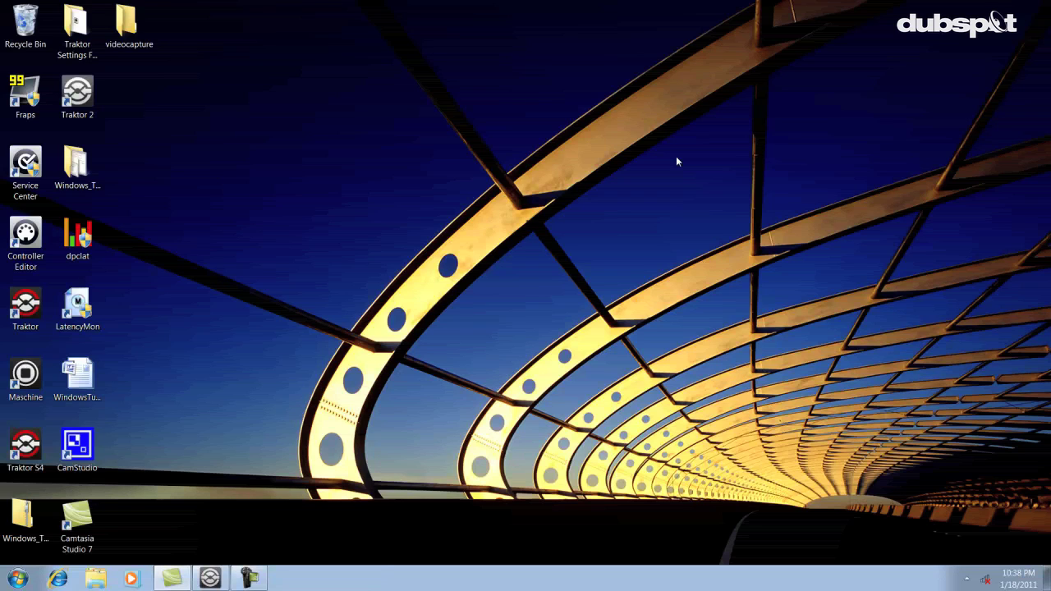
Run a LatencyMon analysis and rank drivers by highest execution time, largest first.
double_click(78, 301)
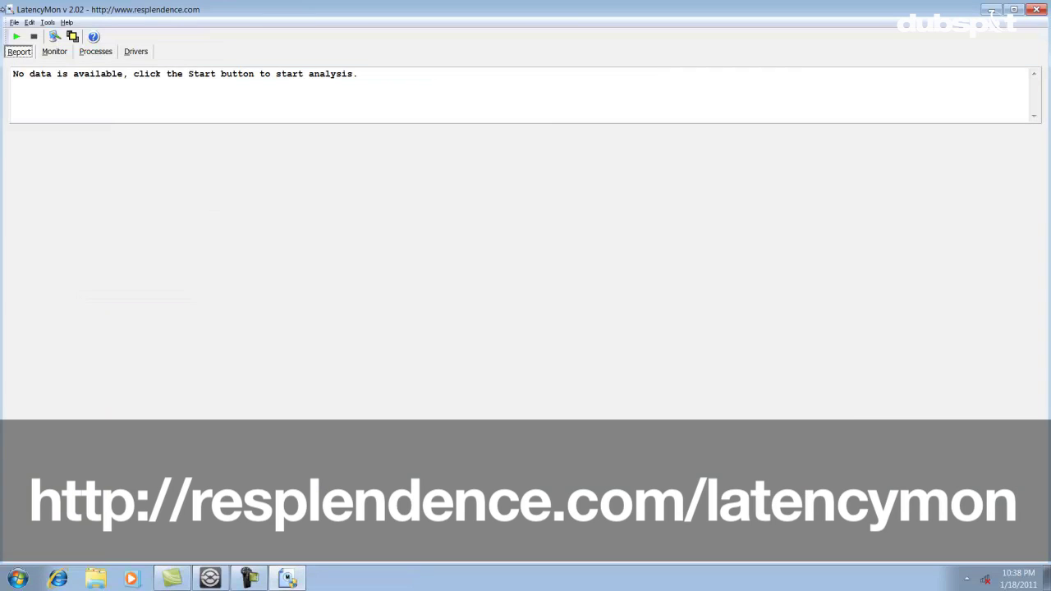
left_click(17, 38)
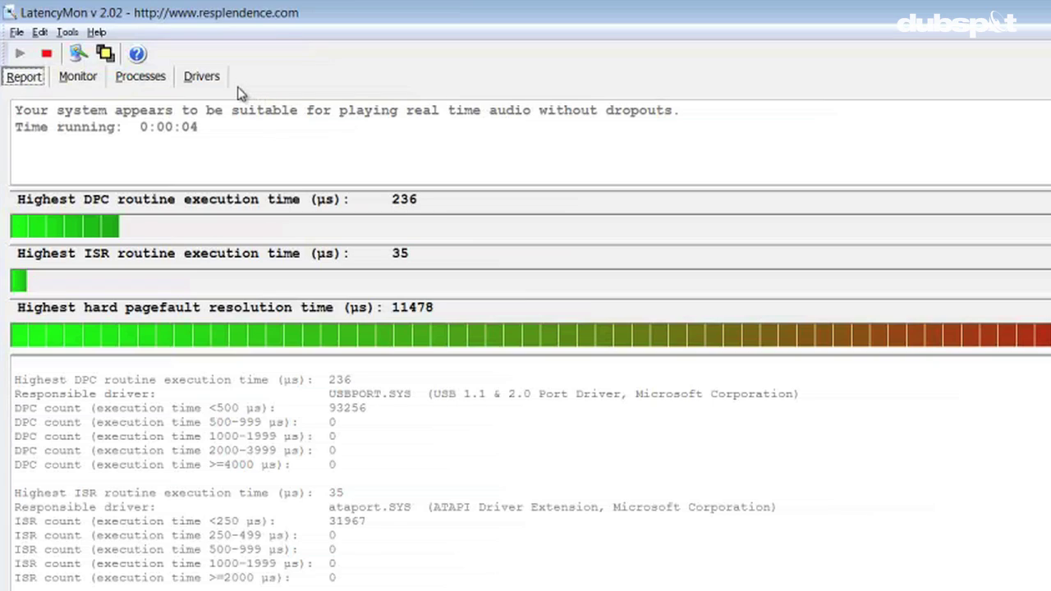
left_click(202, 80)
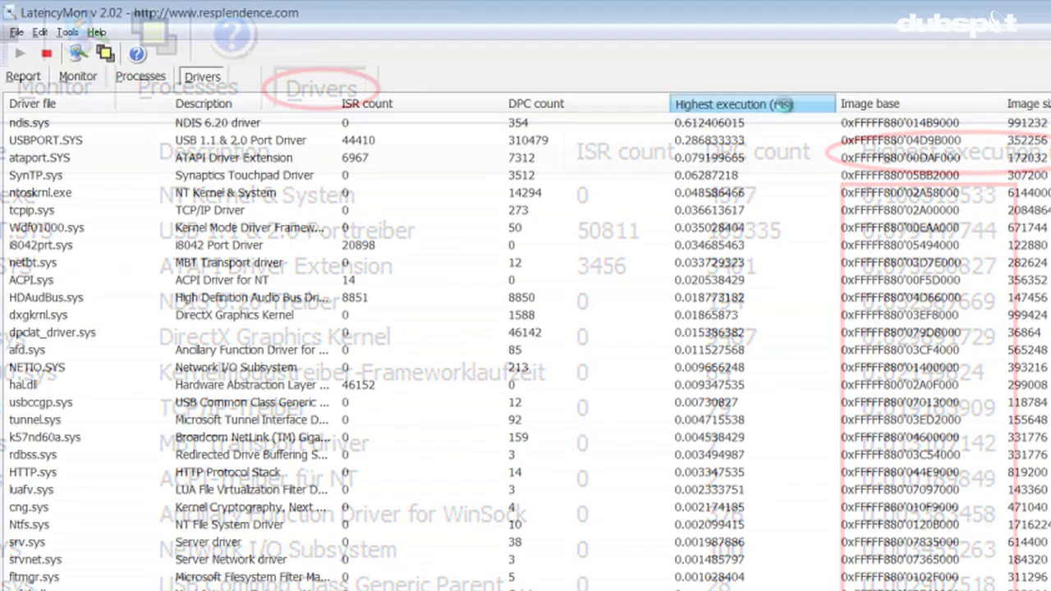
left_click(952, 151)
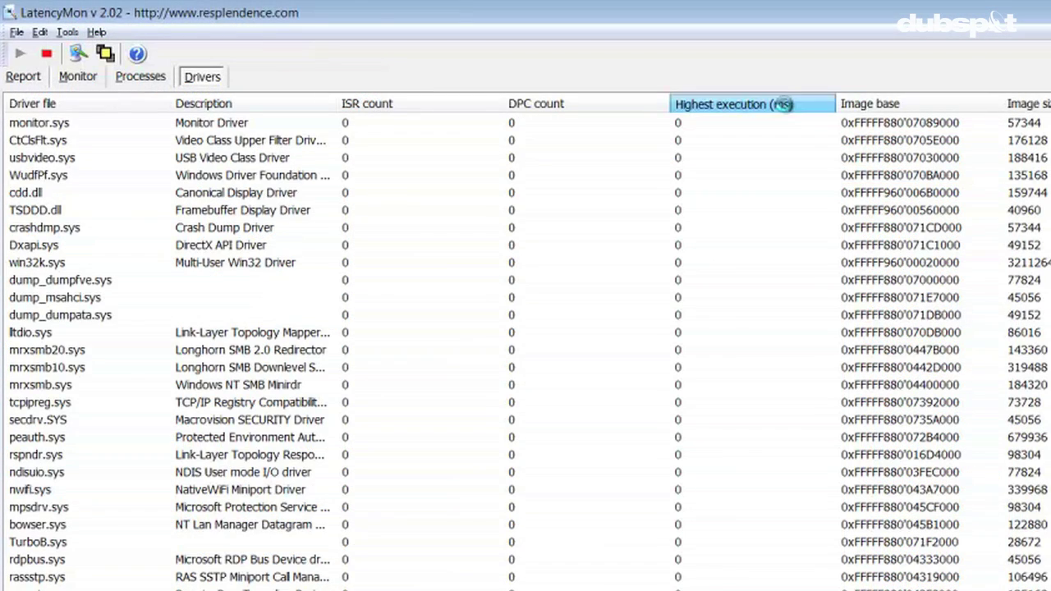
left_click(785, 107)
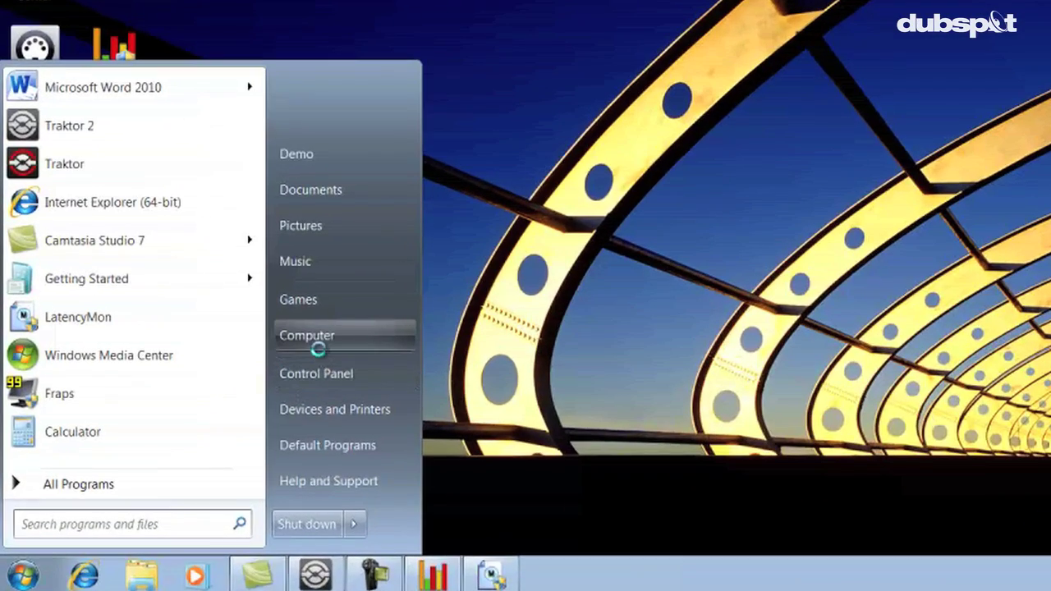
Open Computer Properties and launch Device Manager from the System page.
right_click(318, 350)
left_click(386, 529)
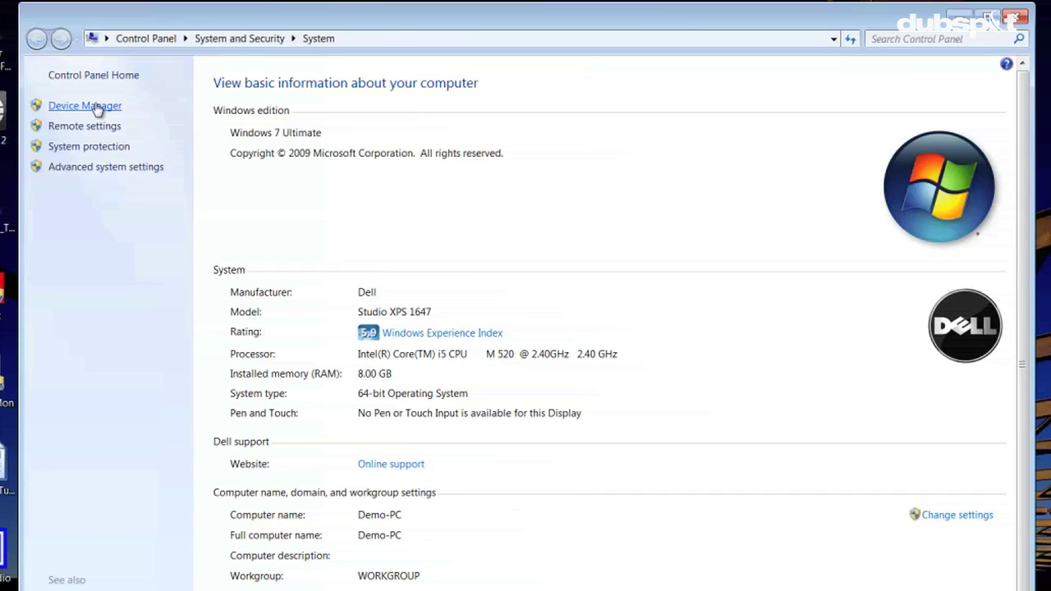
left_click(85, 106)
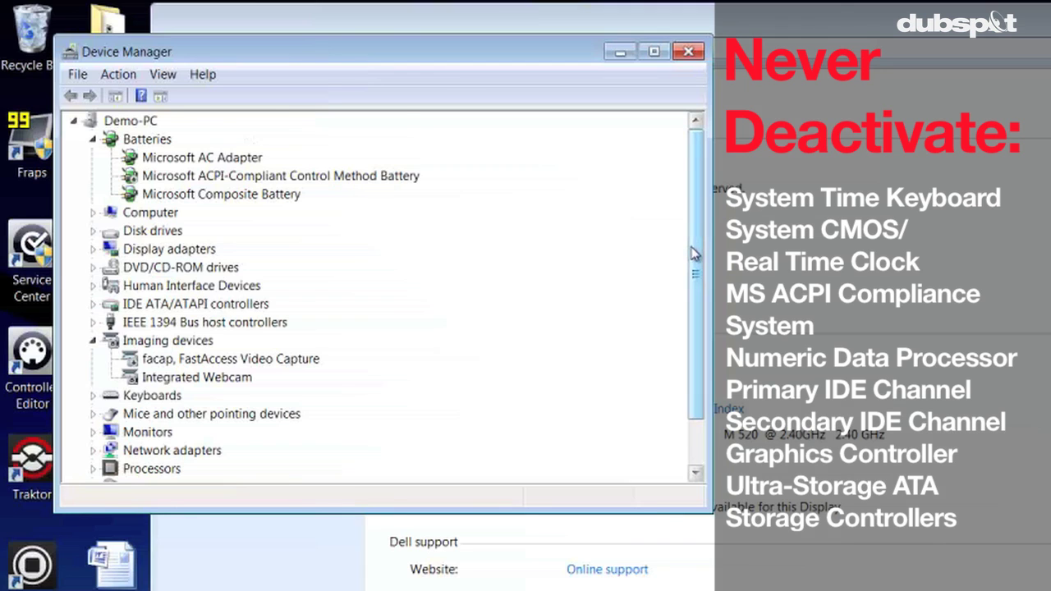
Scroll the device list and expand, then collapse, System devices.
scroll(678, 421, "down", 1)
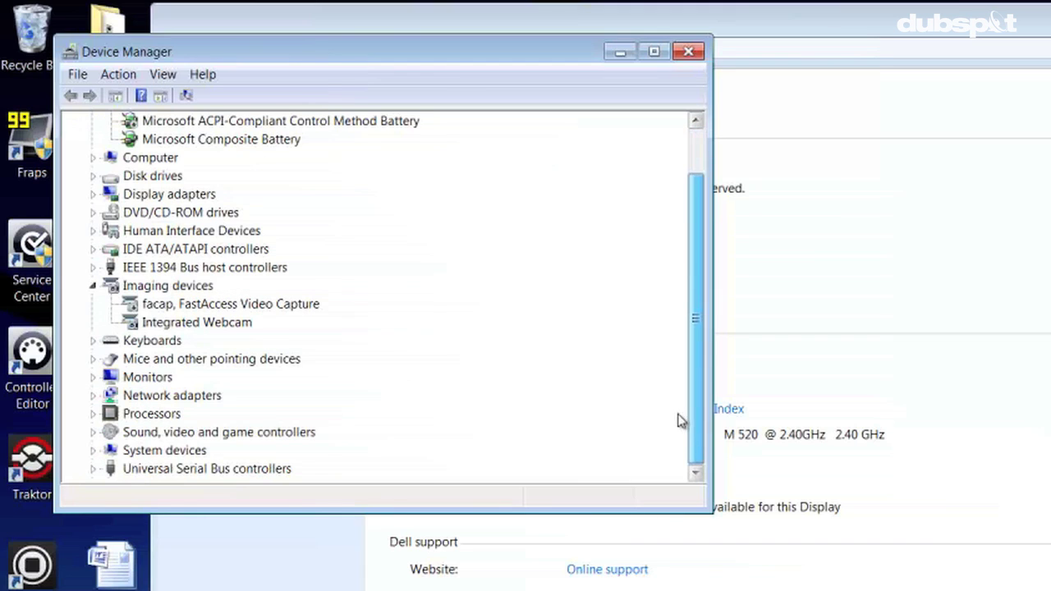
left_click(93, 452)
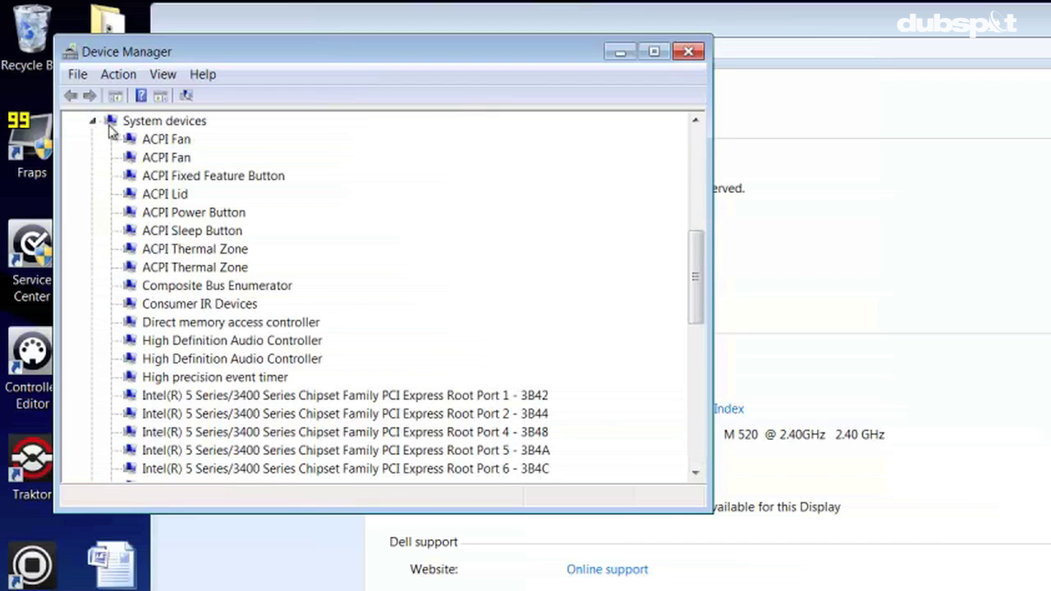
left_click(93, 121)
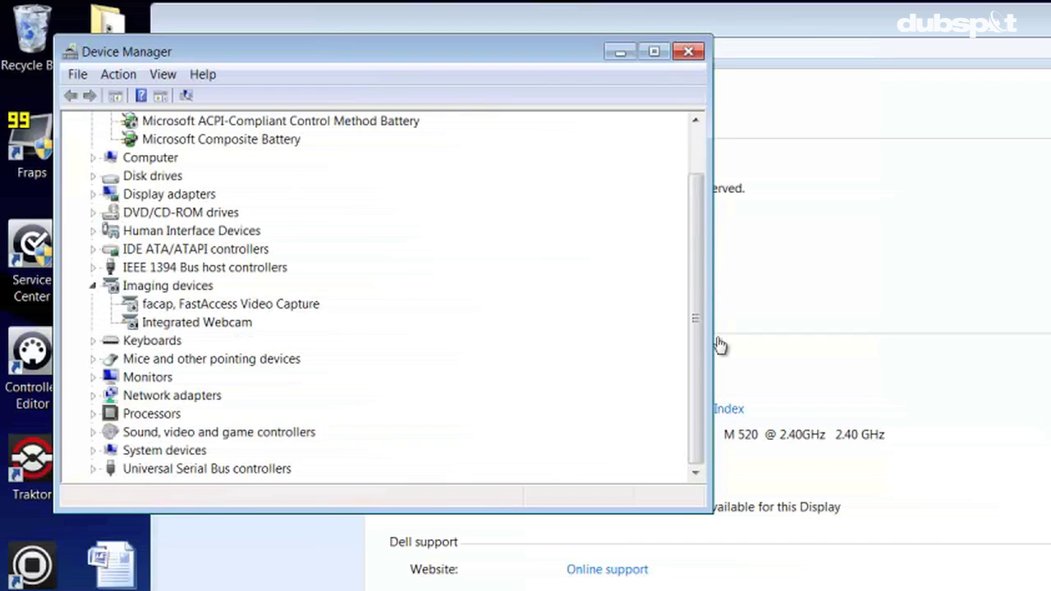
scroll(721, 347, "up", 1)
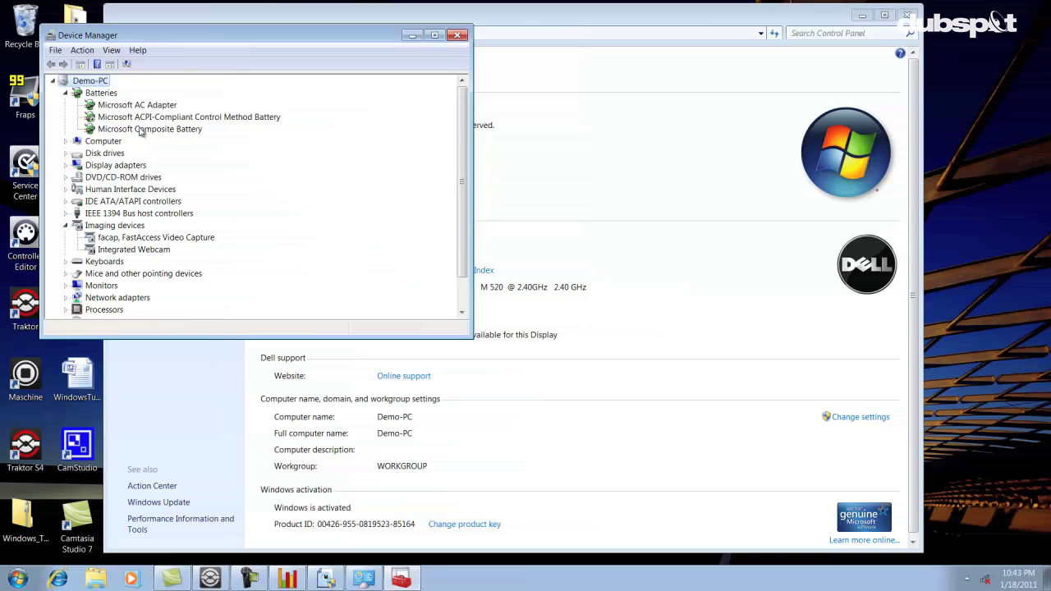
Disable the ACPI battery, Broadcom Gigabit Ethernet and Intel Centrino wireless adapters.
right_click(260, 176)
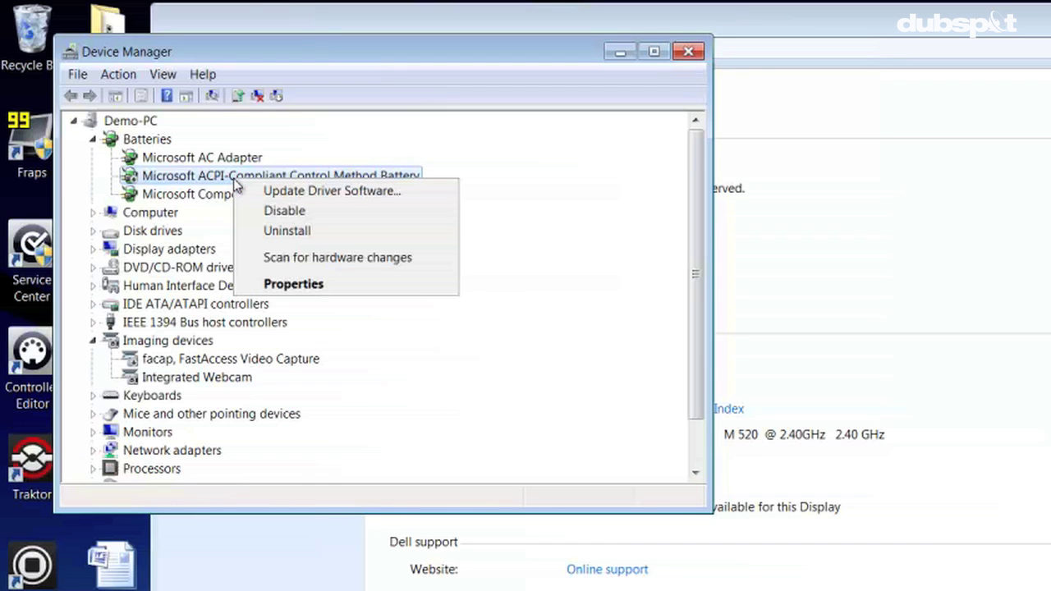
left_click(263, 216)
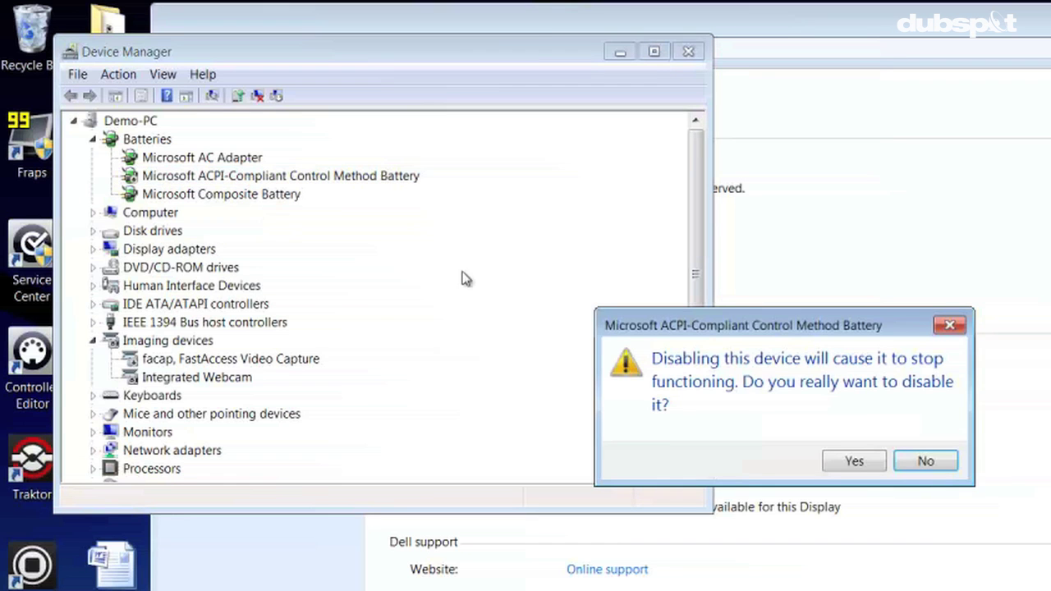
left_click(857, 461)
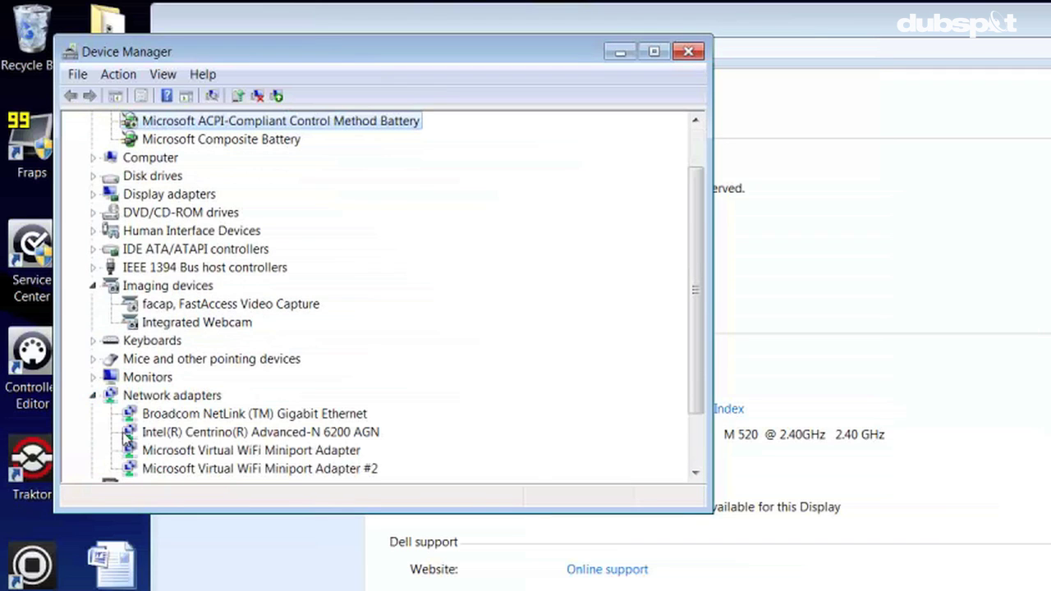
right_click(191, 416)
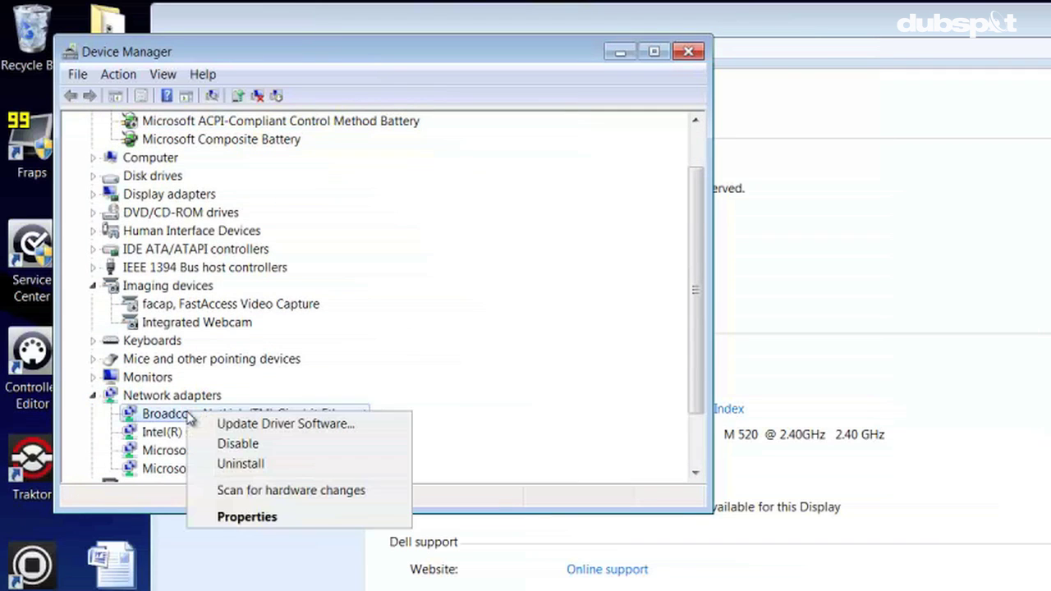
left_click(224, 444)
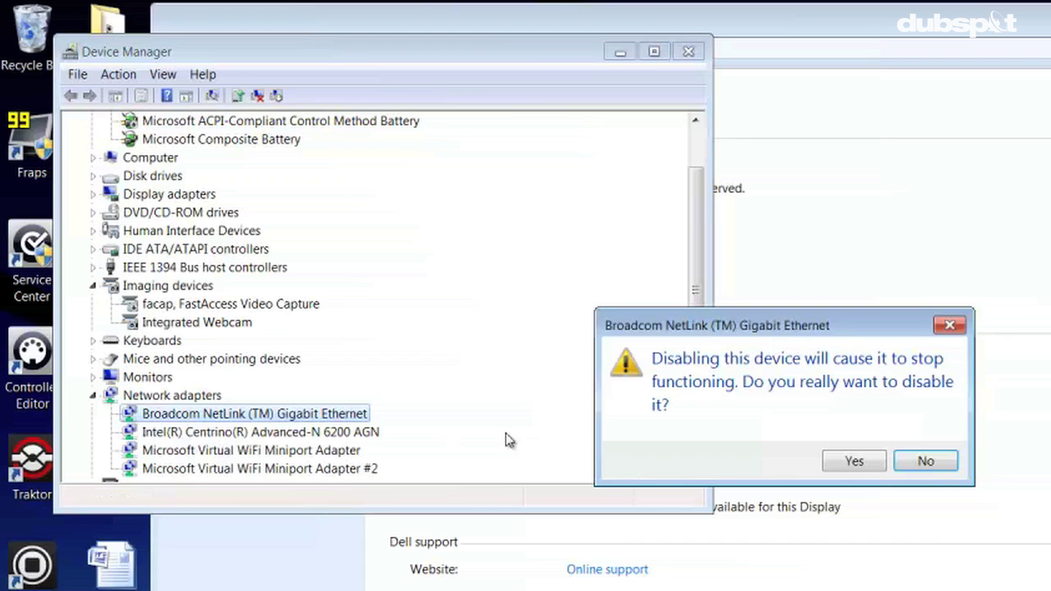
left_click(851, 462)
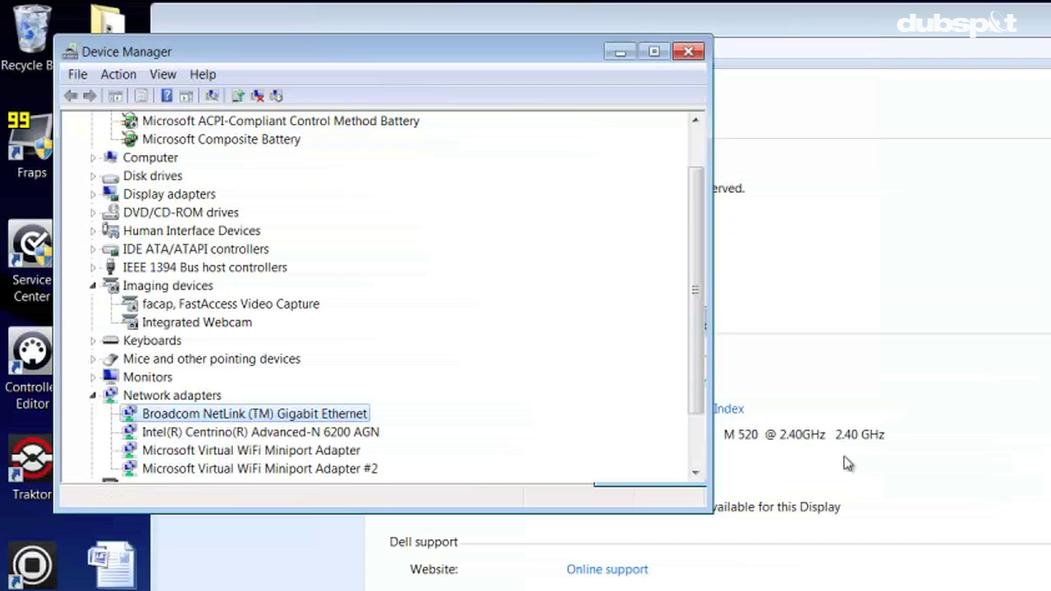
left_click(369, 438)
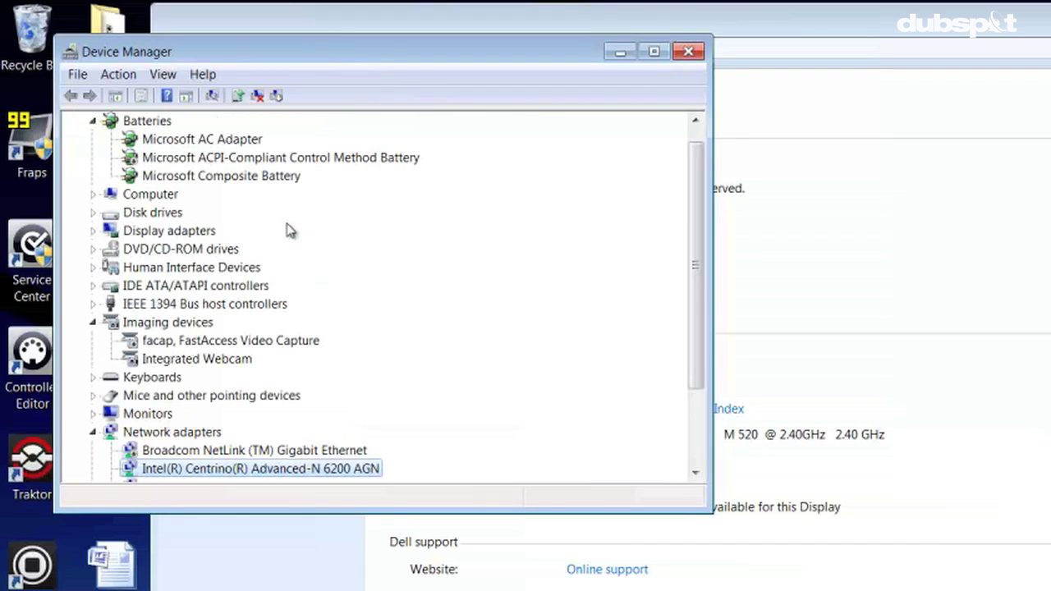
right_click(259, 475)
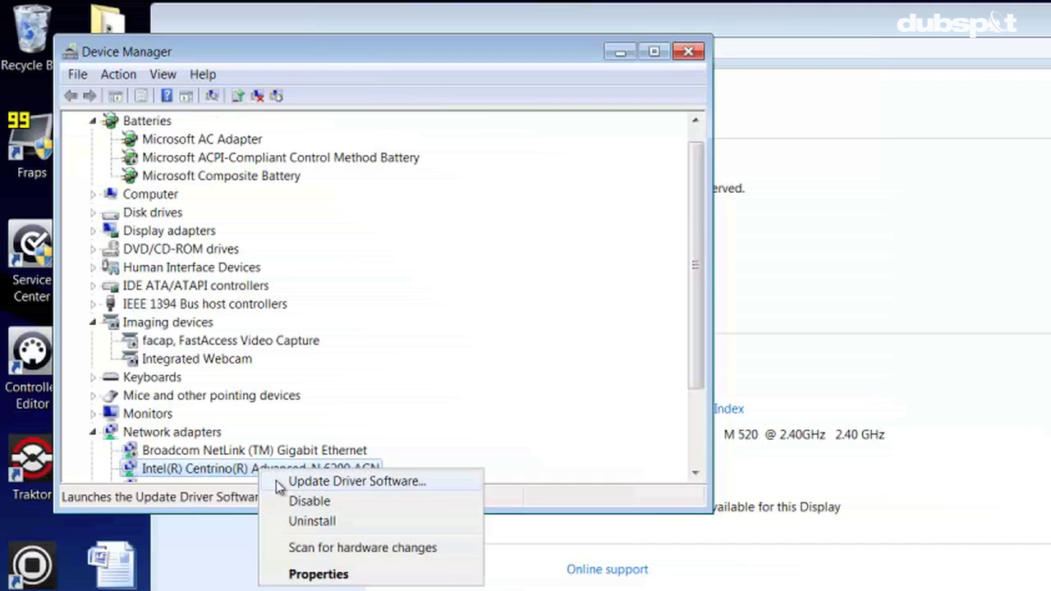
left_click(300, 502)
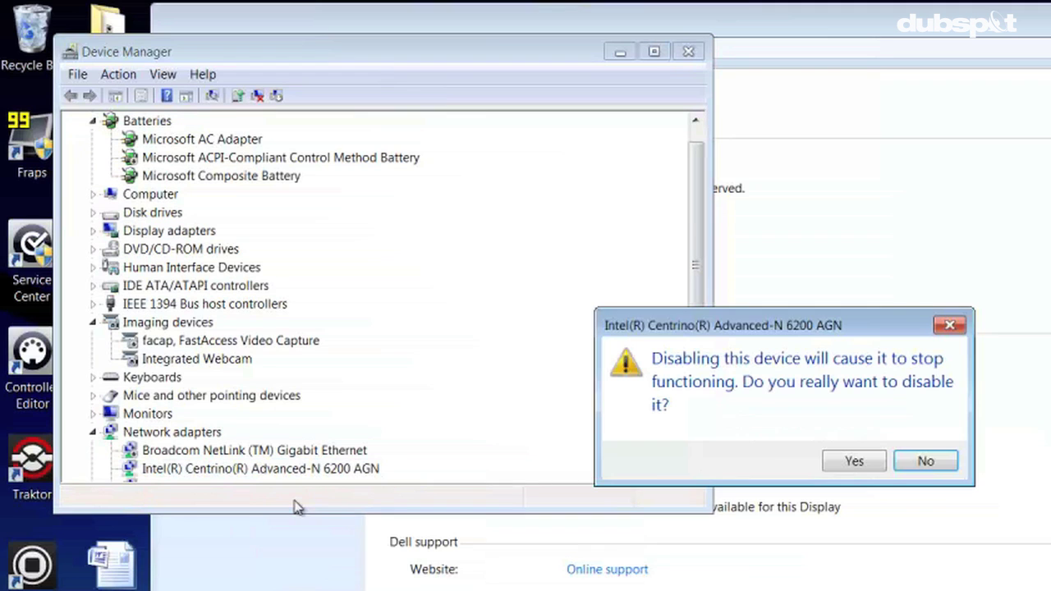
left_click(857, 465)
Expand Disk drives and Display adapters to inspect the ATI graphics adapter.
scroll(696, 416, "down", 1)
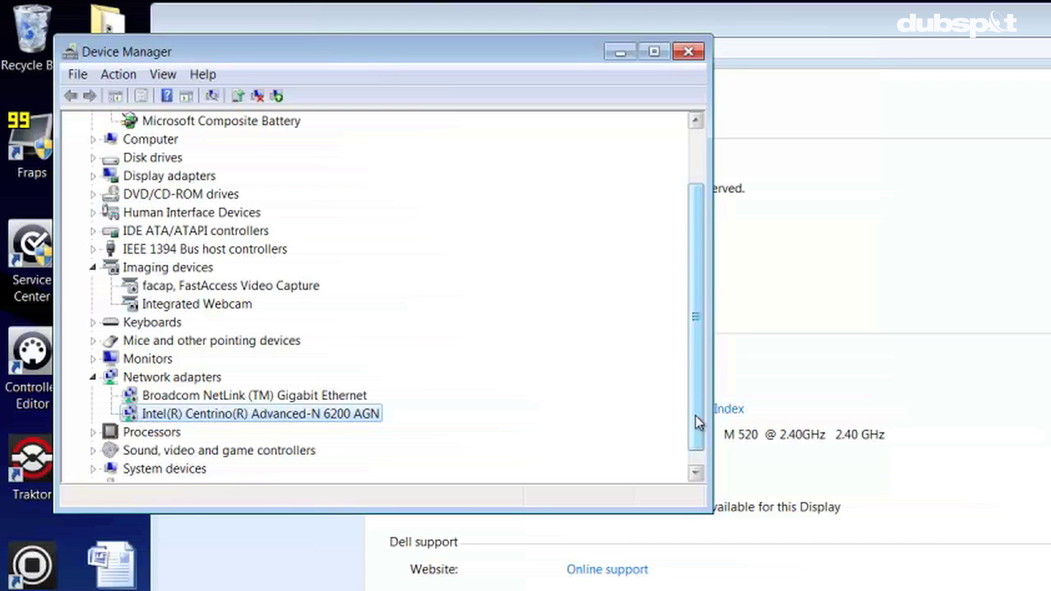
scroll(696, 419, "up", 2)
right_click(158, 230)
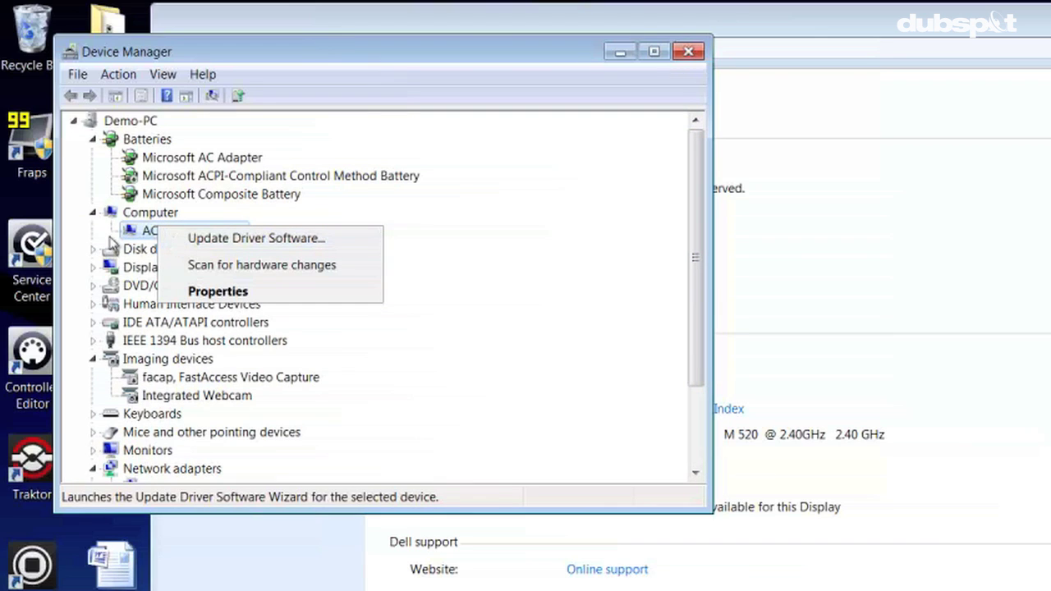
left_click(95, 248)
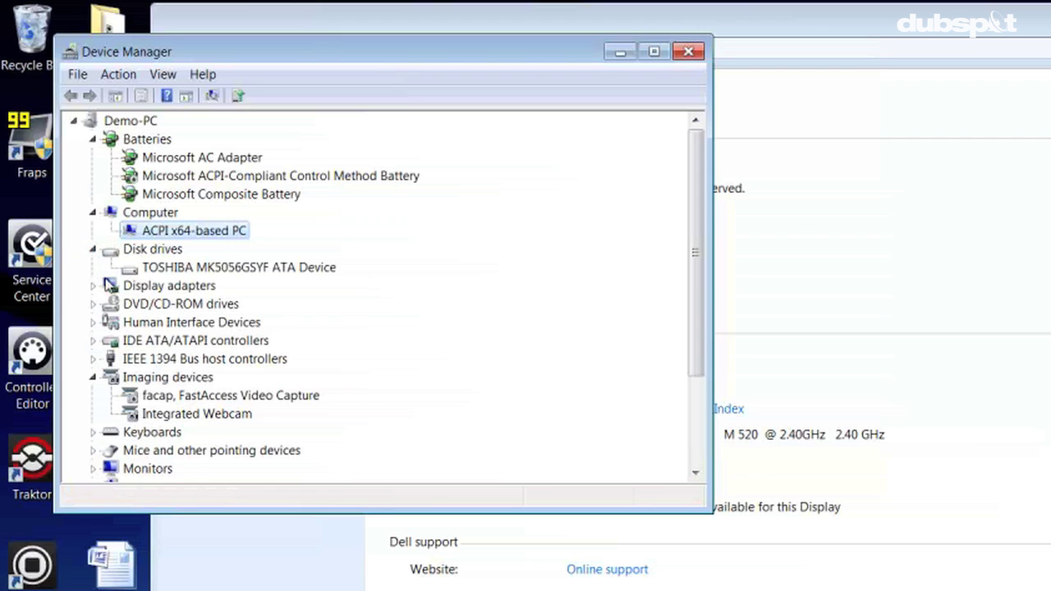
left_click(94, 287)
right_click(171, 308)
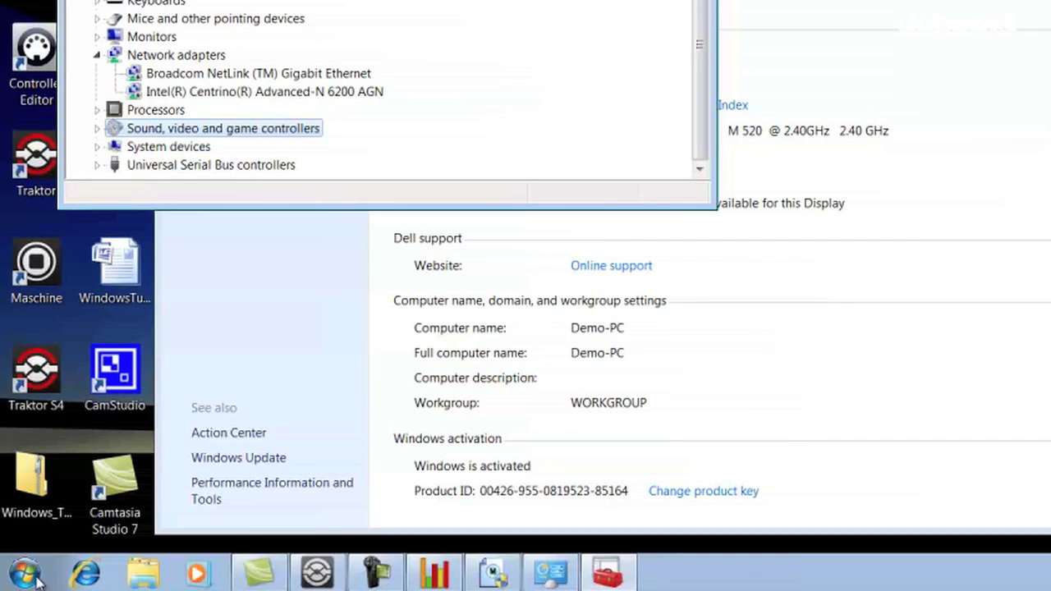
Launch msconfig and show its Startup programs list.
left_click(36, 579)
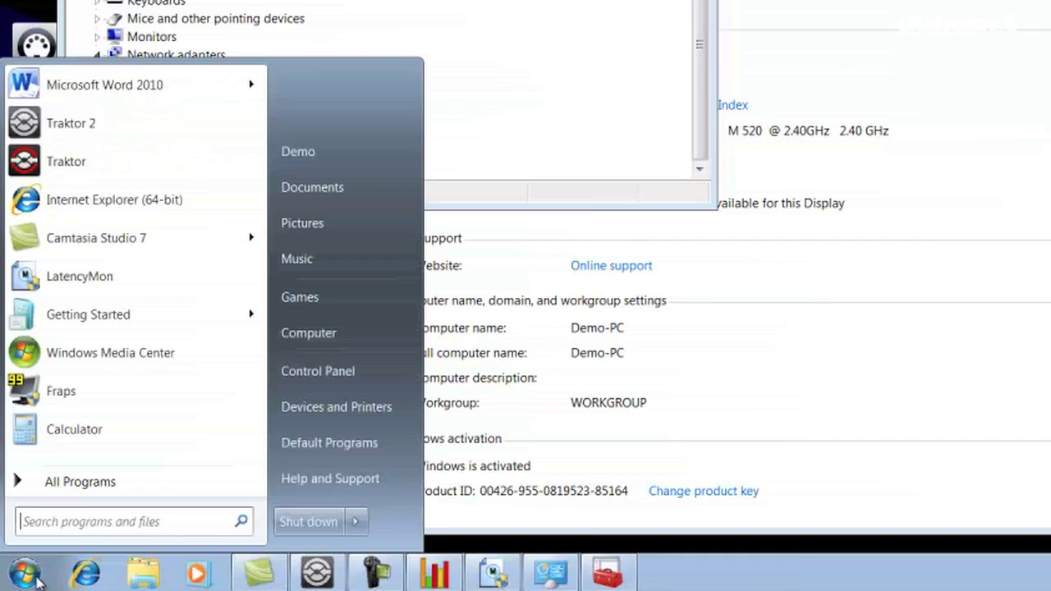
type("msconfig")
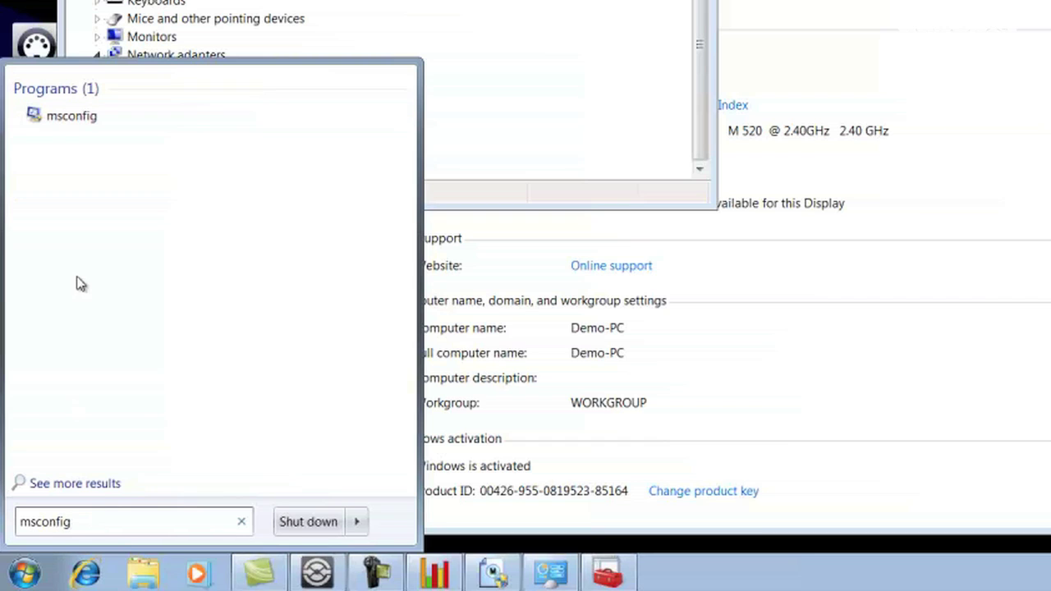
left_click(99, 116)
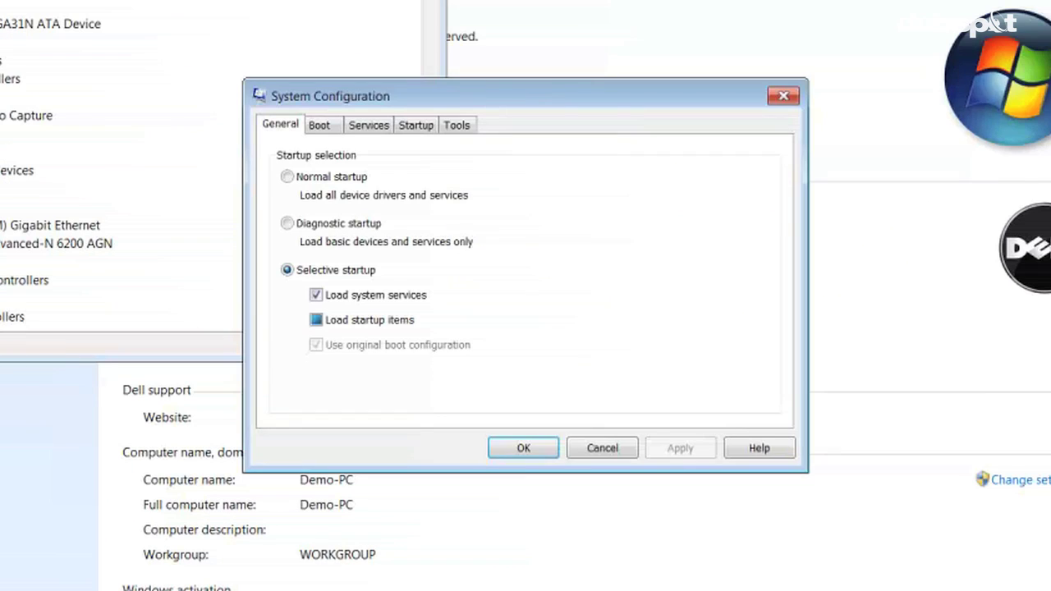
left_click(403, 134)
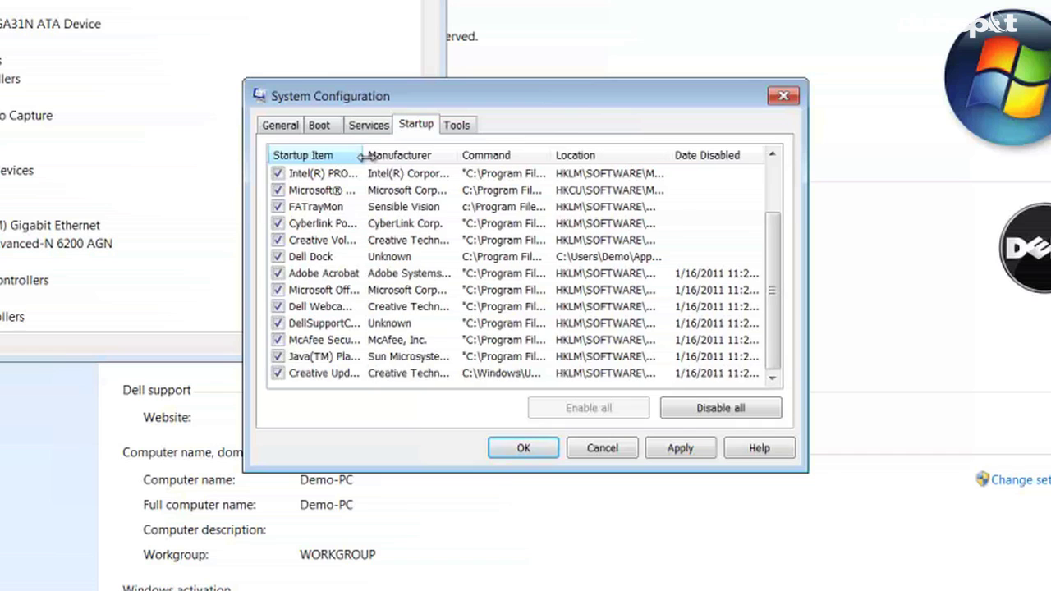
left_click_drag(362, 156, 485, 155)
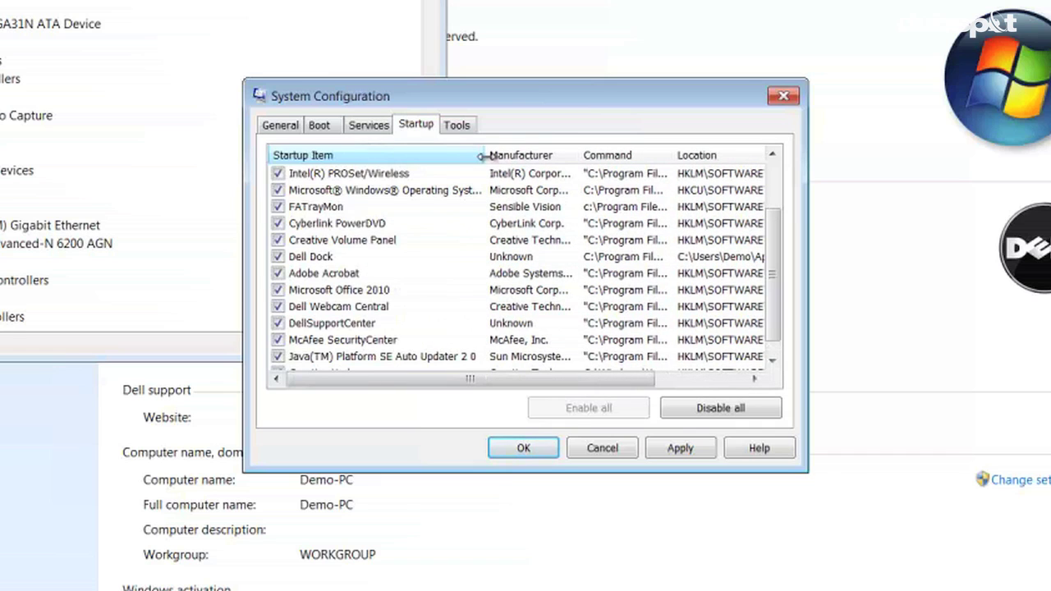
Untick Office 2010, Dell Webcam Central, DellSupportCenter, Java updater and Creative Updreg, then apply.
left_click(278, 291)
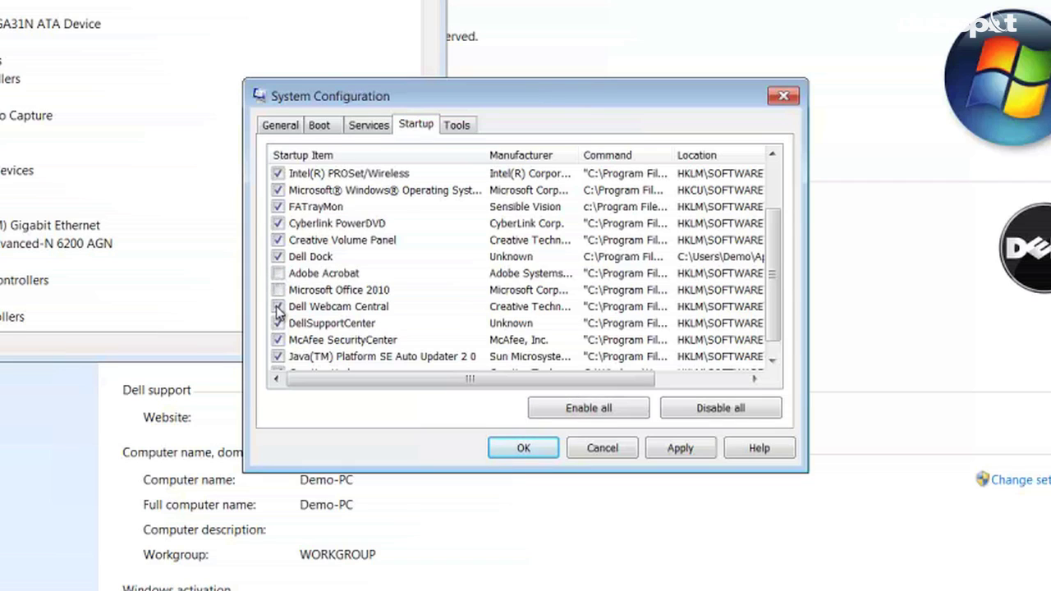
left_click(279, 307)
left_click(278, 358)
left_click(772, 361)
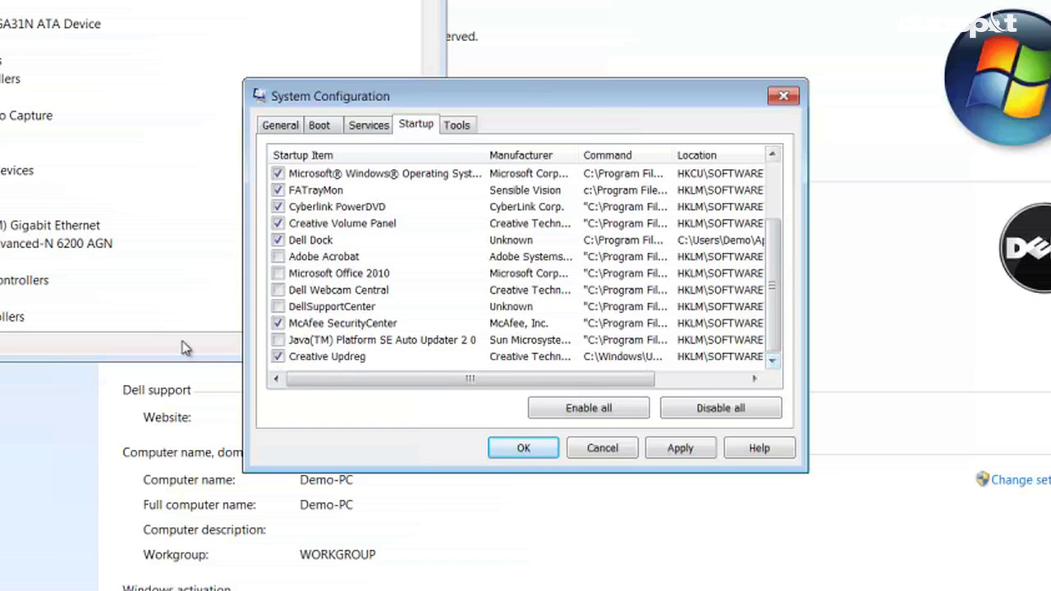
left_click(277, 358)
left_click(680, 452)
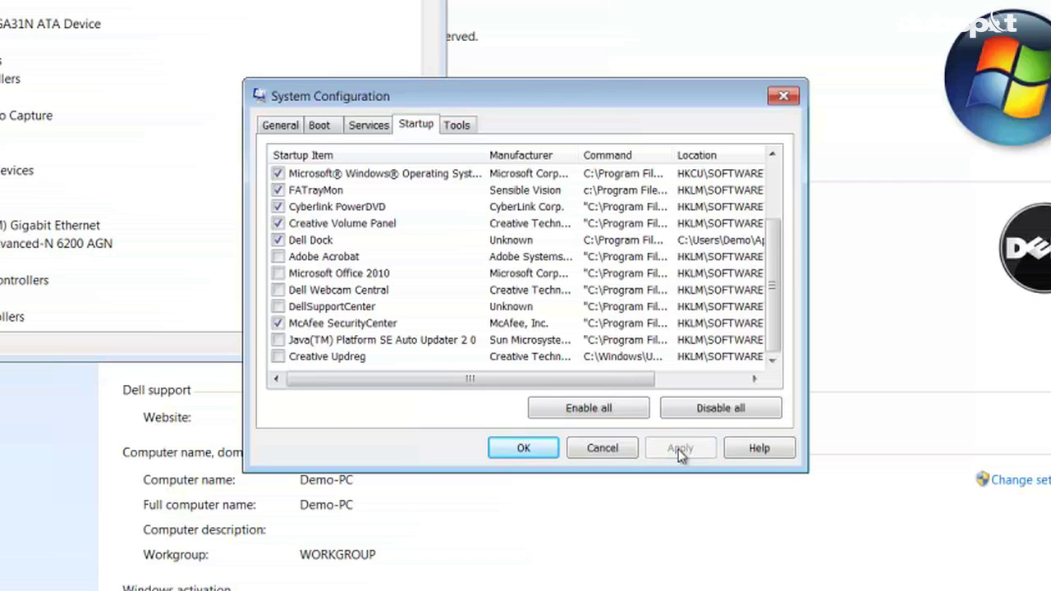
left_click(539, 450)
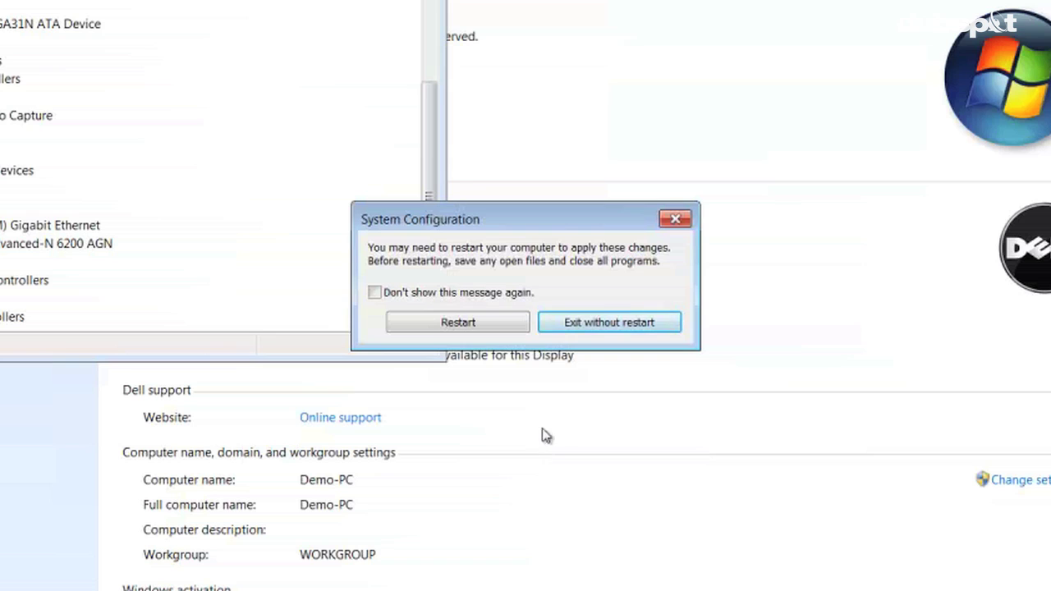
Exit the restart prompt without restarting and bring up the Start menu.
left_click(574, 323)
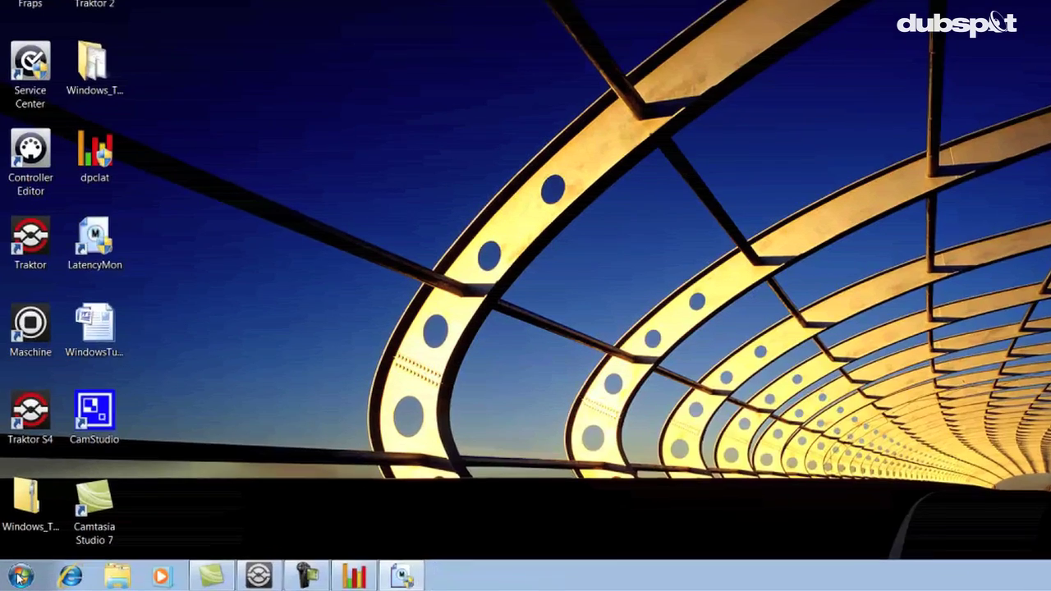
left_click(18, 579)
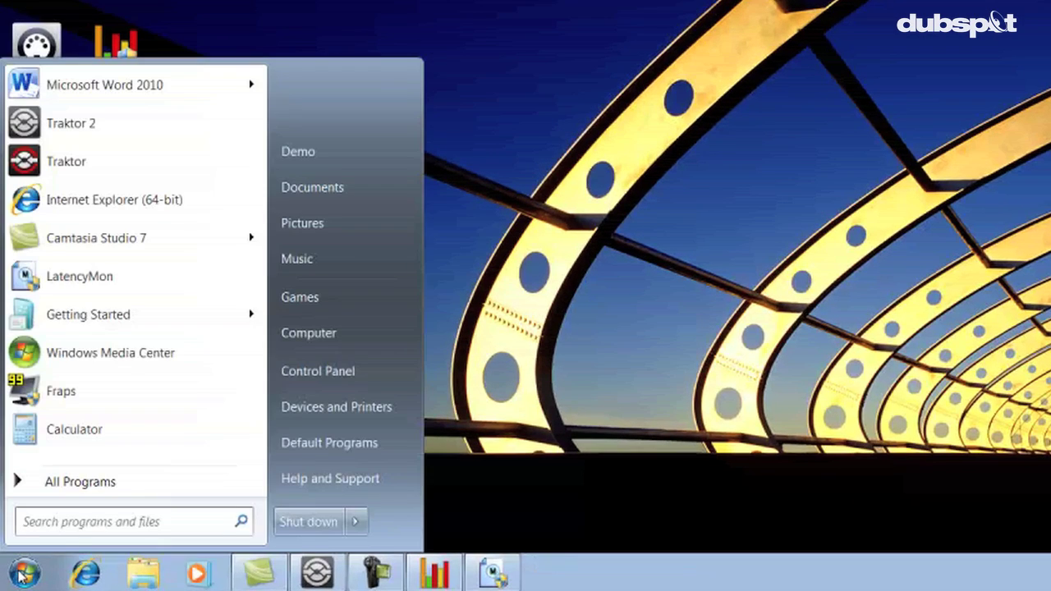
Open the High performance plan's settings in Power Options.
left_click(345, 372)
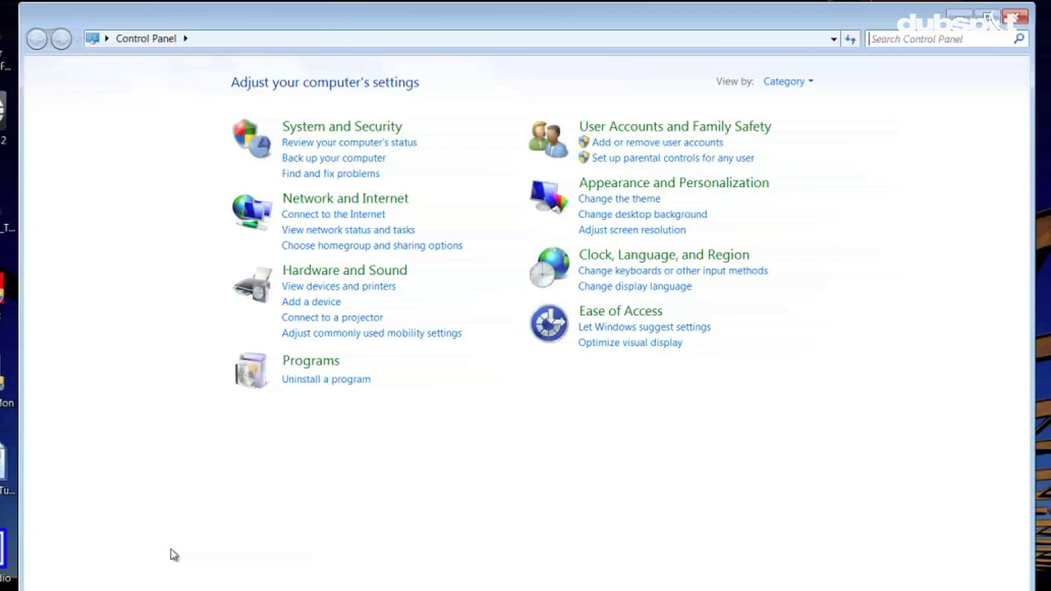
left_click(333, 129)
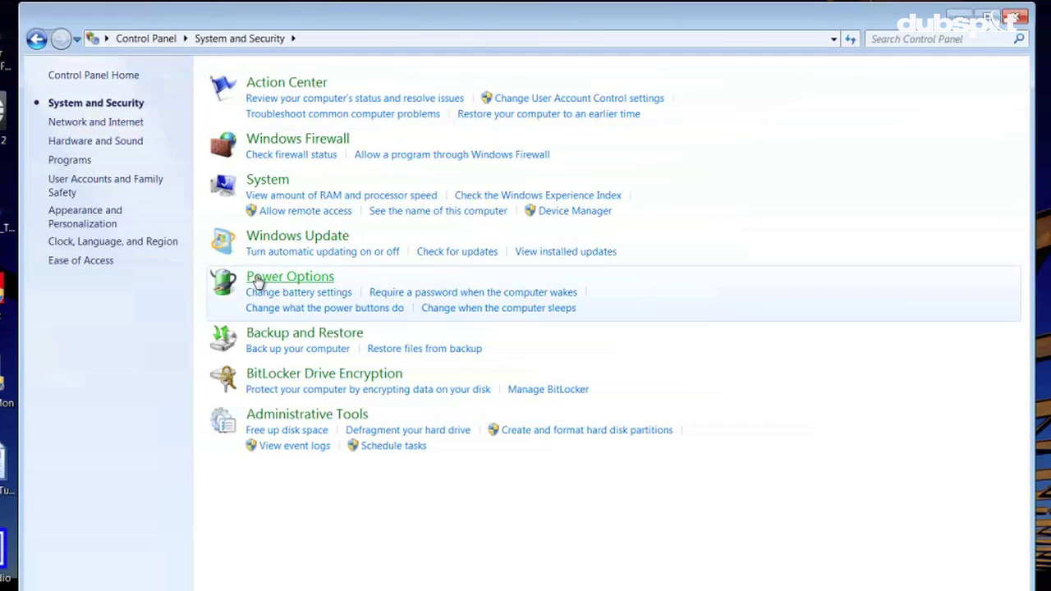
left_click(258, 280)
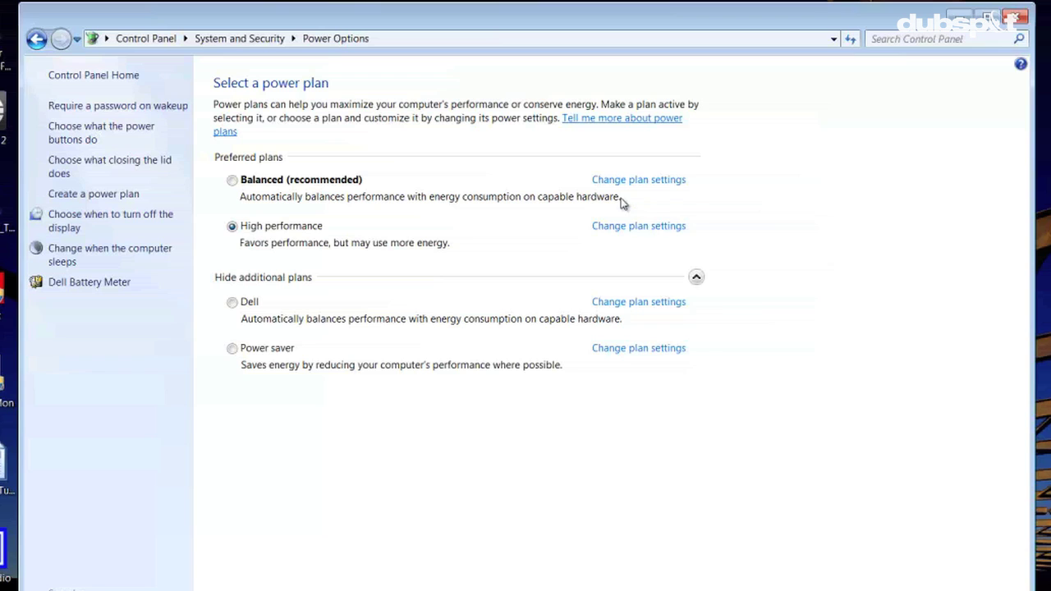
left_click(631, 225)
Set display dimming, display turn-off and computer sleep to Never.
left_click(469, 148)
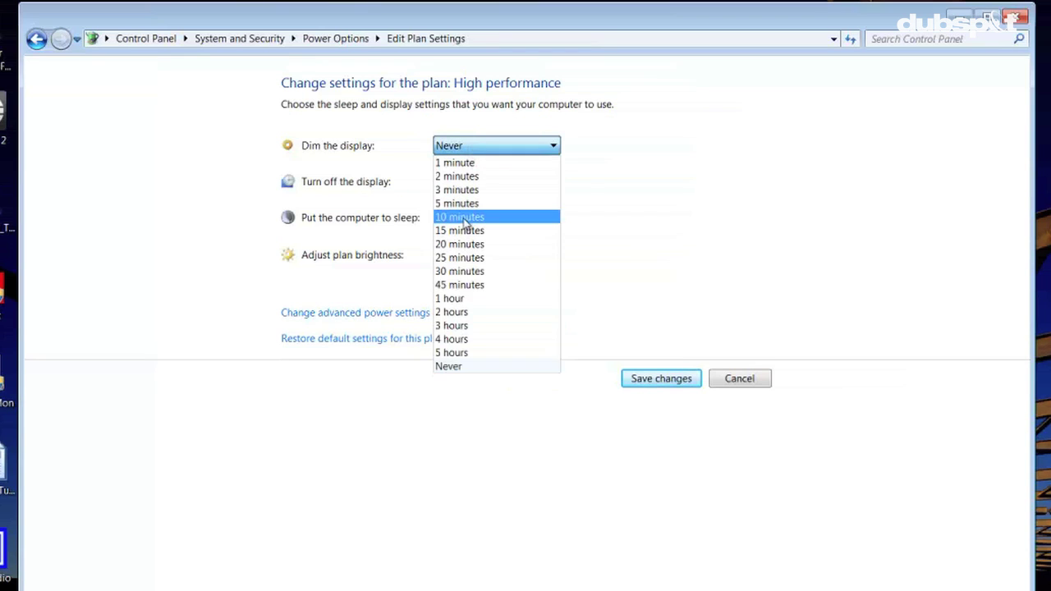
left_click(450, 368)
left_click(491, 180)
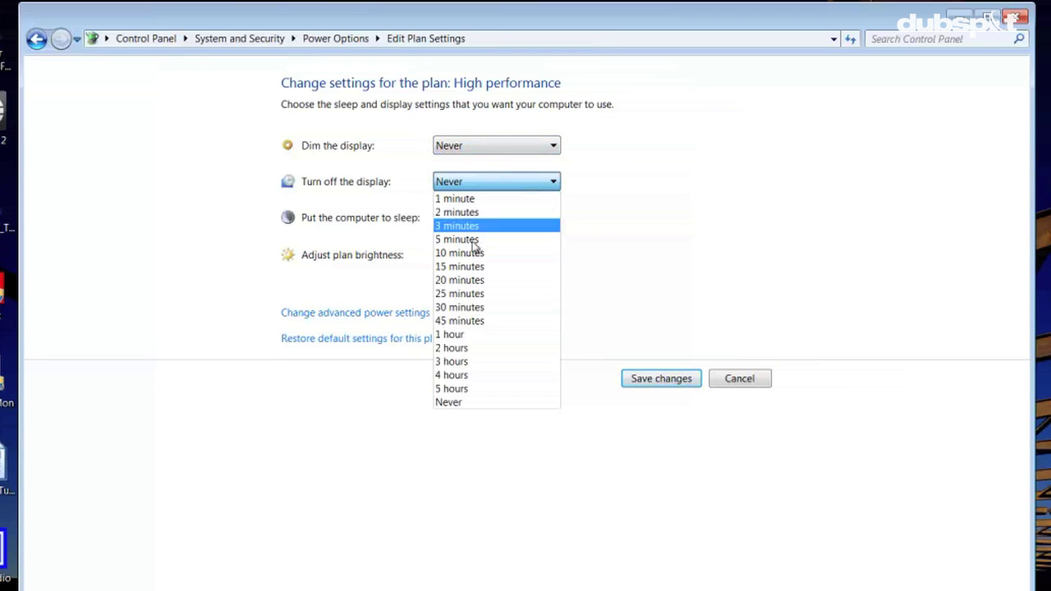
left_click(450, 401)
left_click(463, 222)
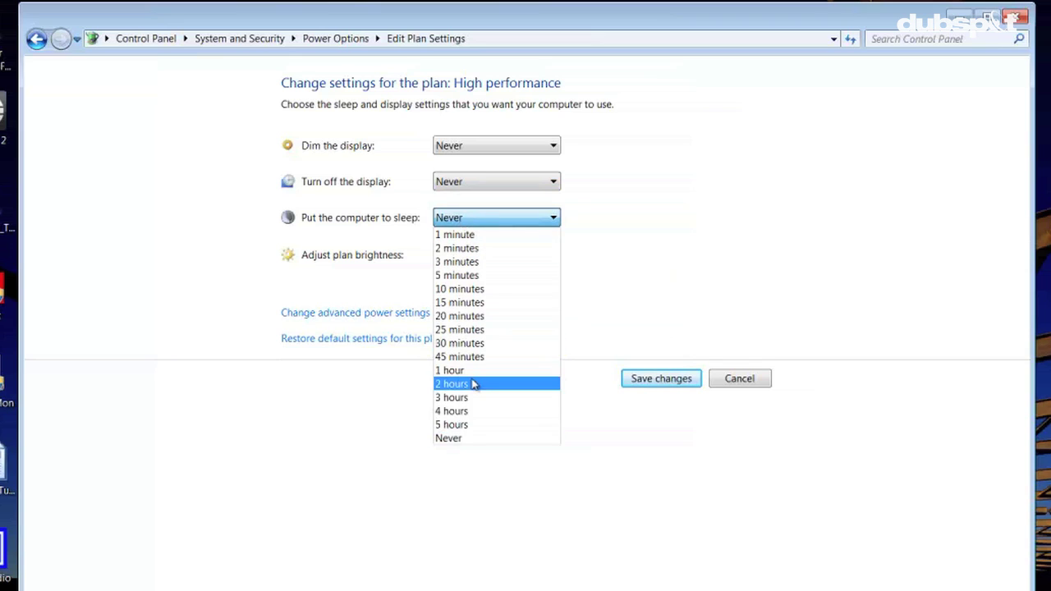
left_click(465, 438)
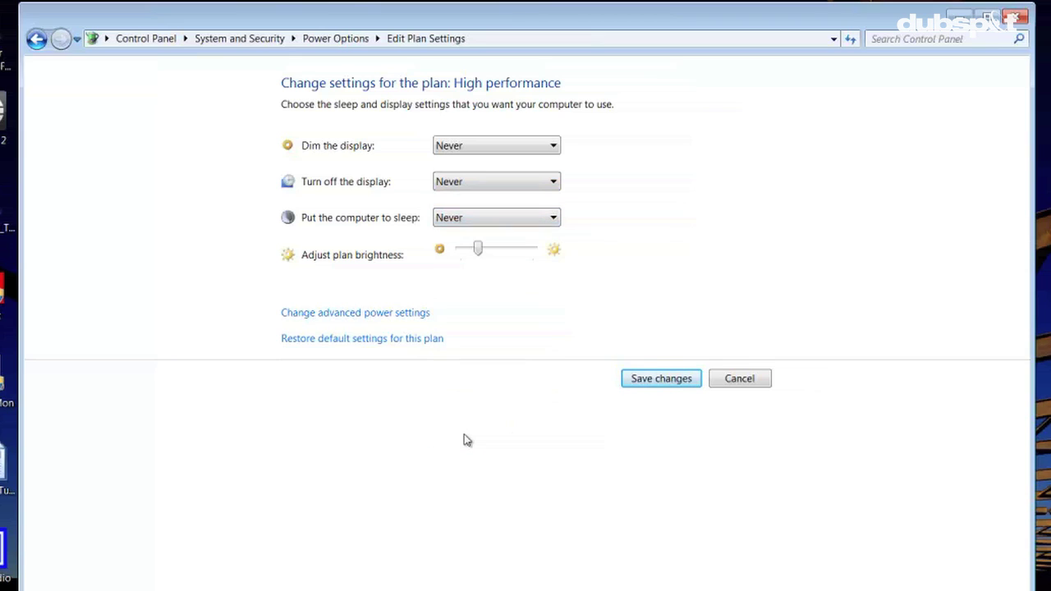
In advanced power settings, set hard disk turn-off to Never and edit Sleep after.
left_click(352, 324)
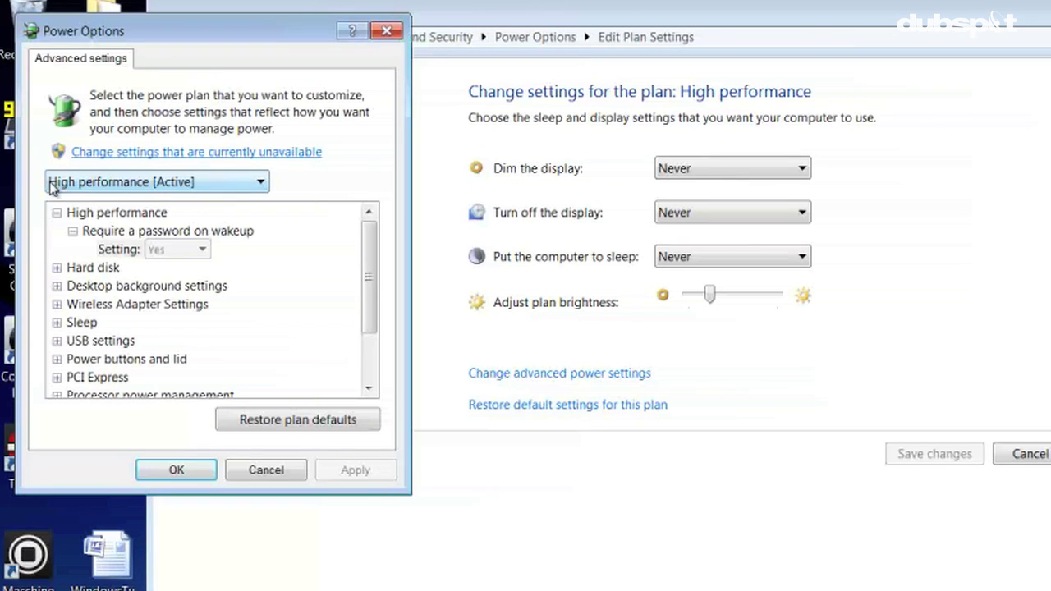
left_click(57, 268)
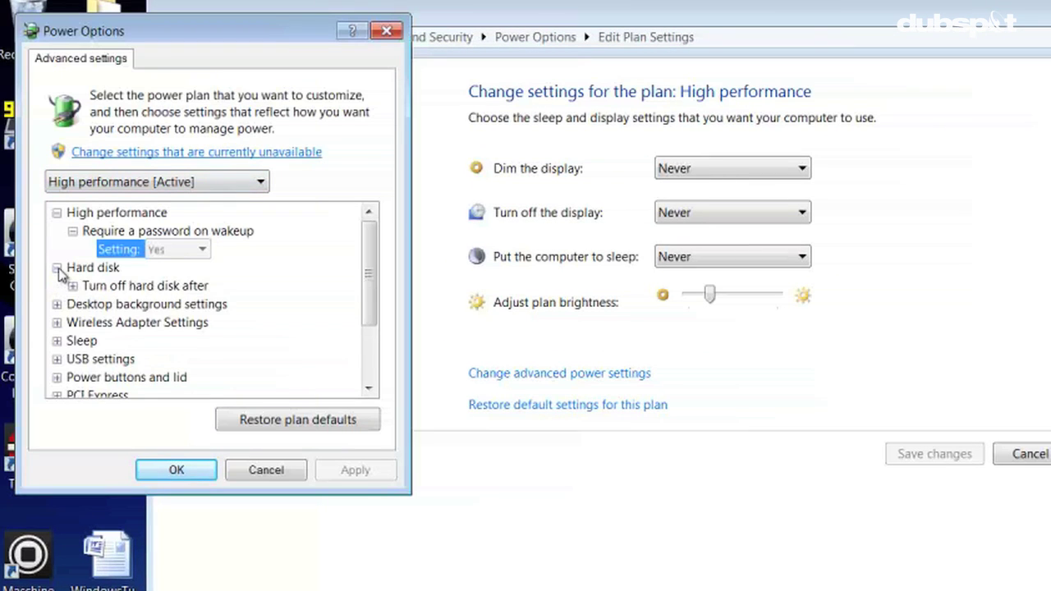
left_click(142, 289)
left_click(72, 286)
left_click(165, 303)
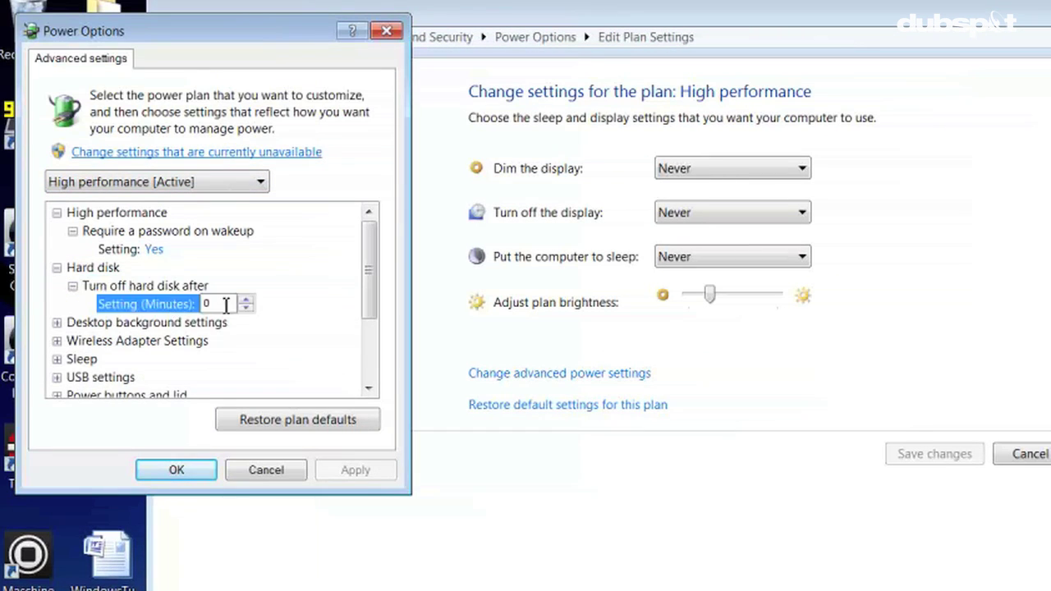
double_click(224, 304)
type("nev")
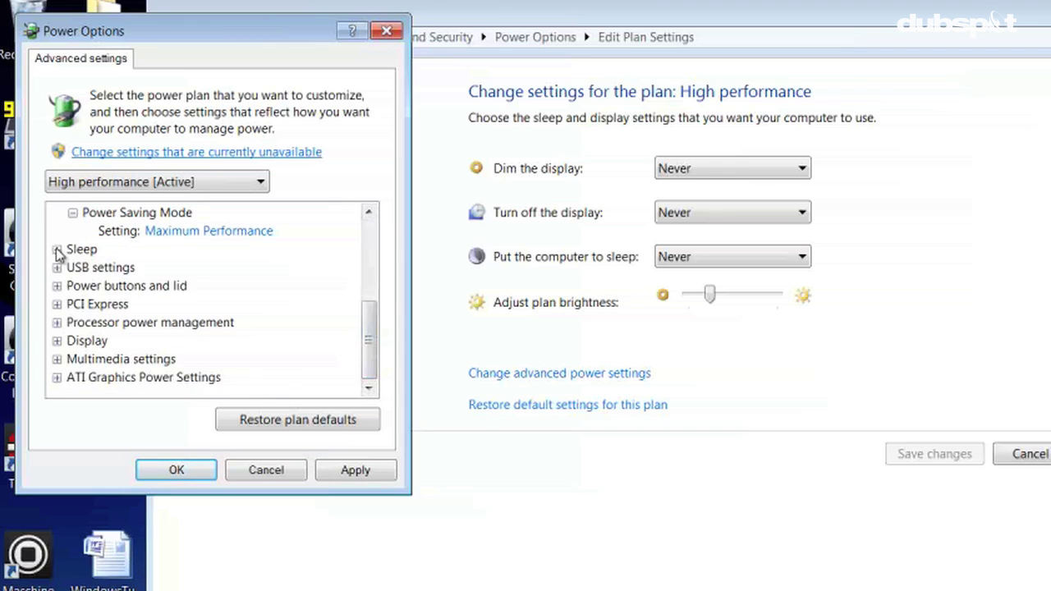
left_click(57, 248)
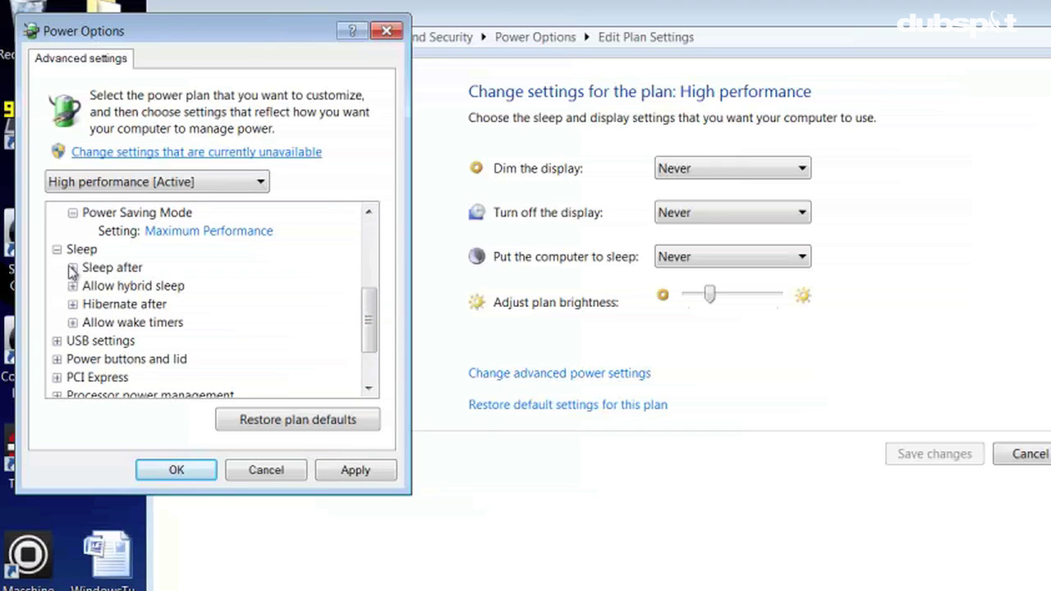
left_click(72, 268)
left_click(170, 286)
double_click(217, 285)
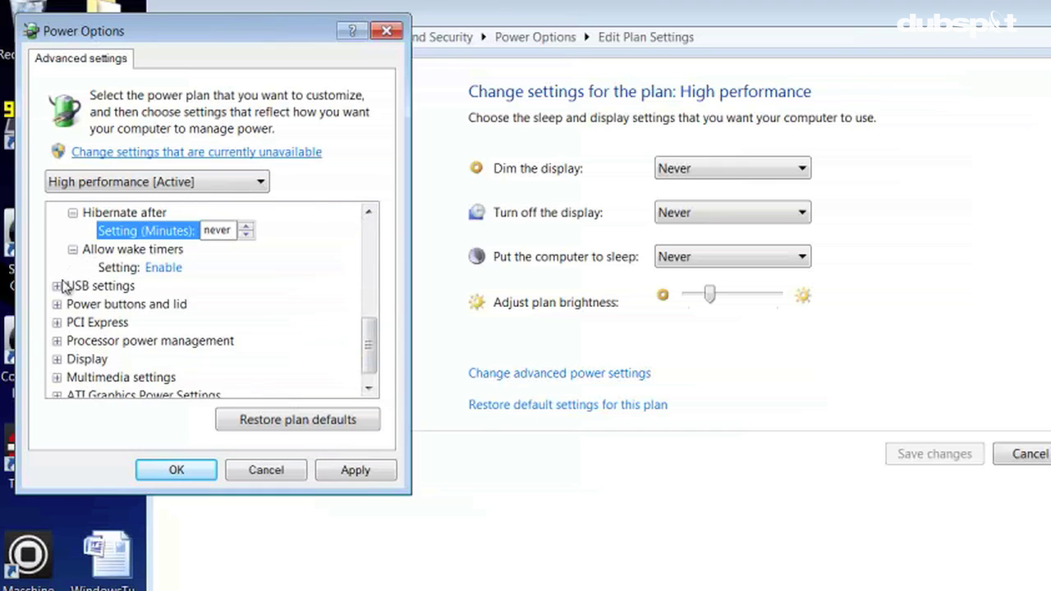
Set USB selective suspend to Disabled and edit the display turn-off time.
left_click(57, 286)
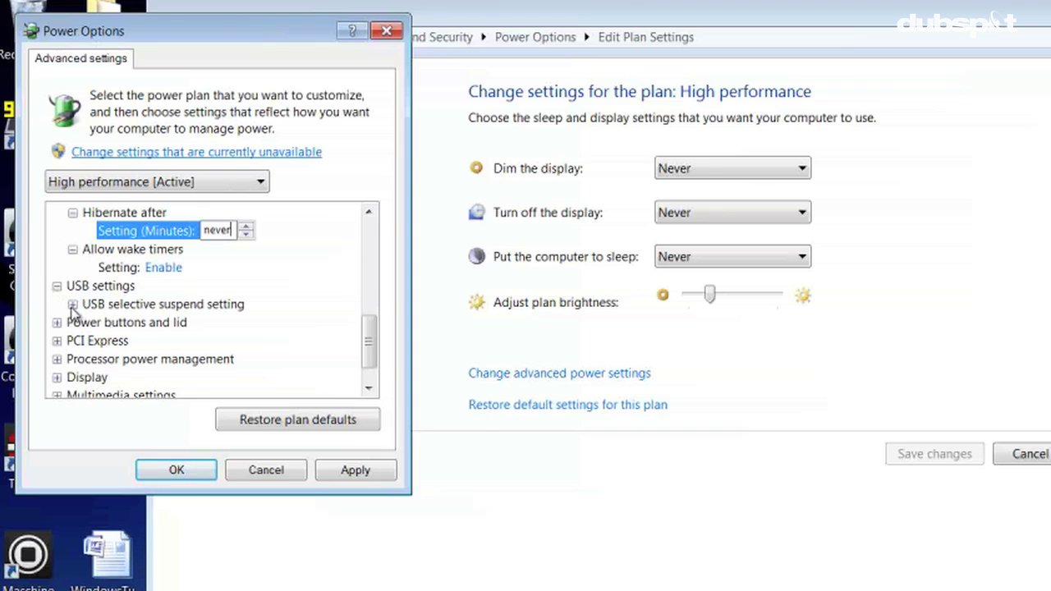
left_click(72, 304)
scroll(343, 331, "down", 1)
left_click(169, 271)
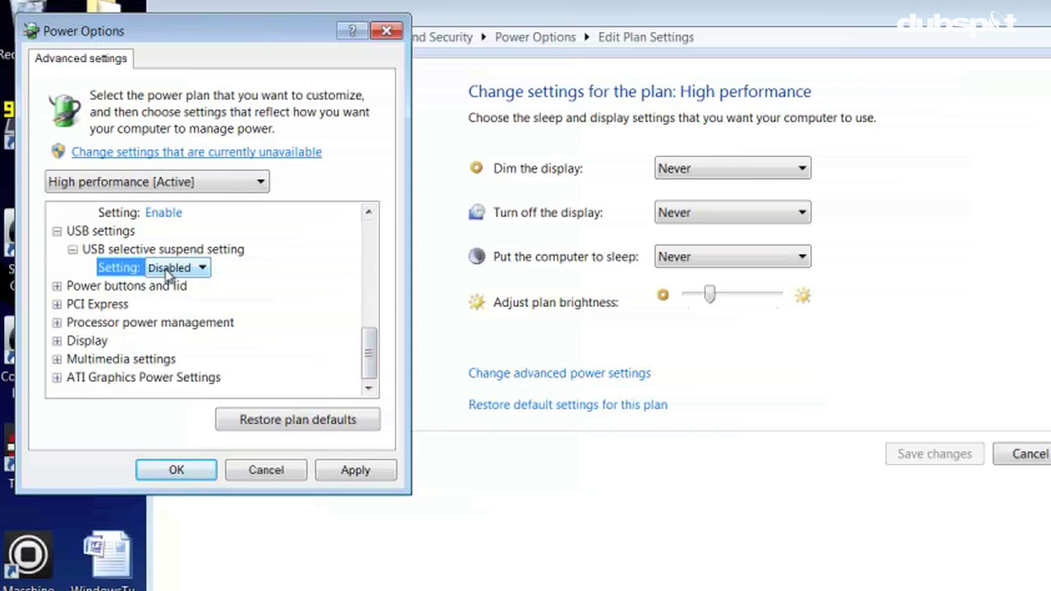
left_click(168, 274)
left_click(171, 284)
left_click(57, 340)
left_click(72, 359)
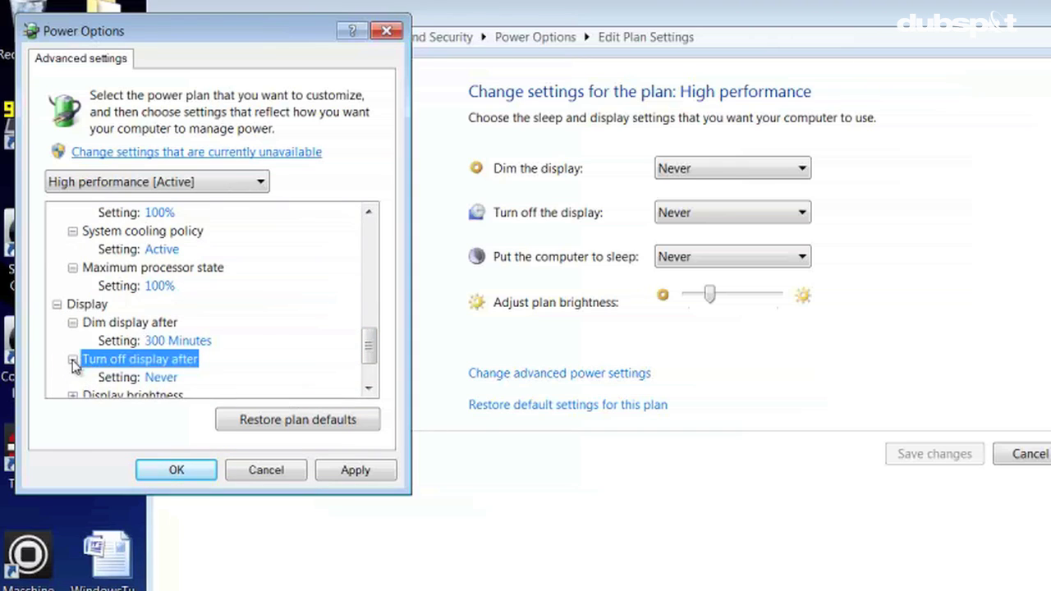
scroll(369, 347, "down", 1)
left_click(160, 304)
left_click(216, 303)
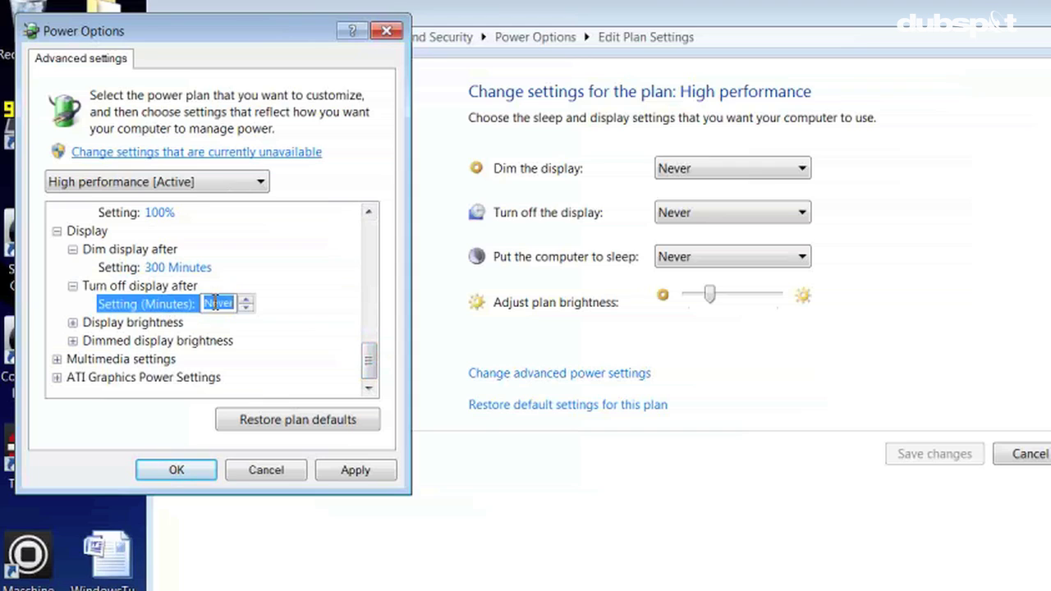
scroll(99, 322, "up", 3)
Keep minimum and maximum processor state at 100% and apply the plan changes.
left_click(58, 323)
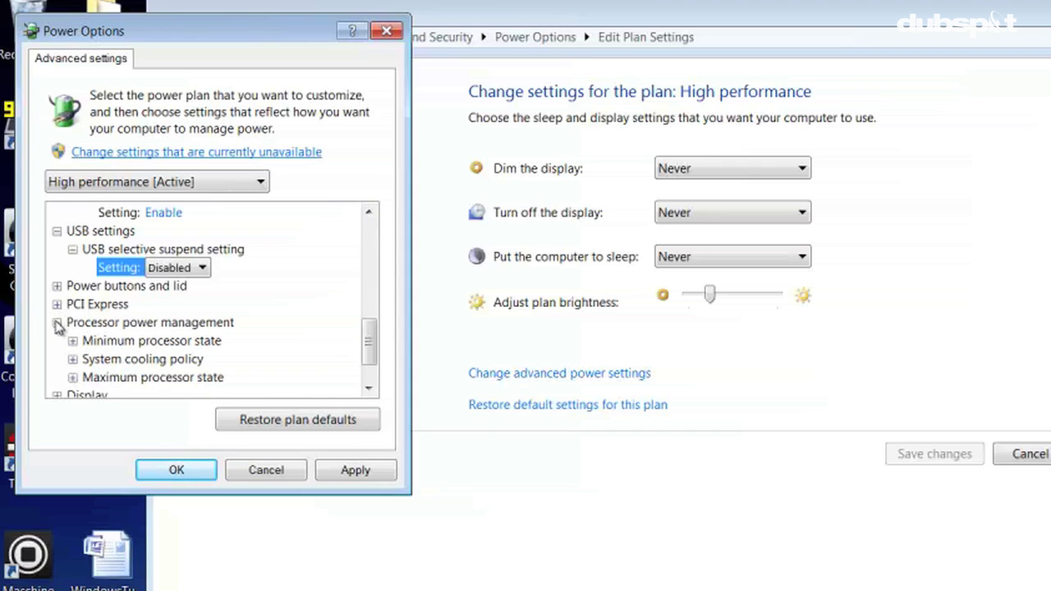
left_click(72, 341)
left_click(169, 359)
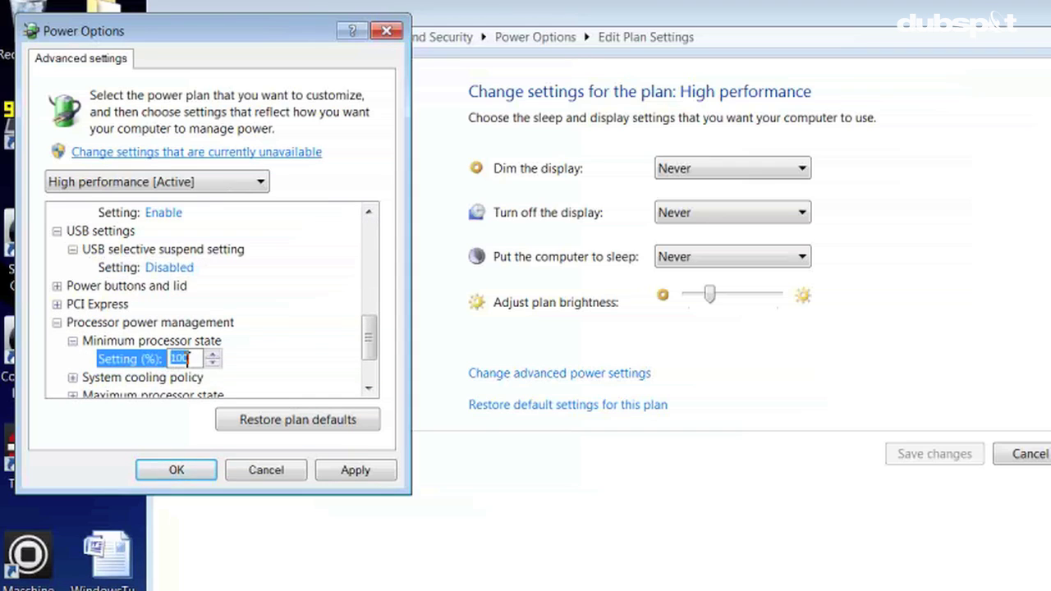
left_click(72, 377)
left_click(72, 322)
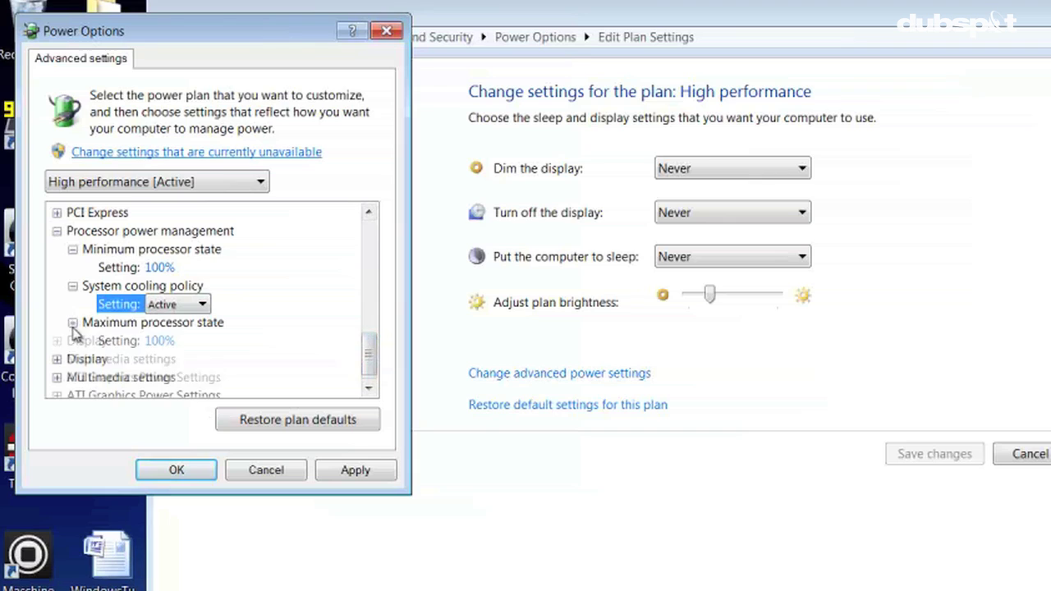
left_click(160, 342)
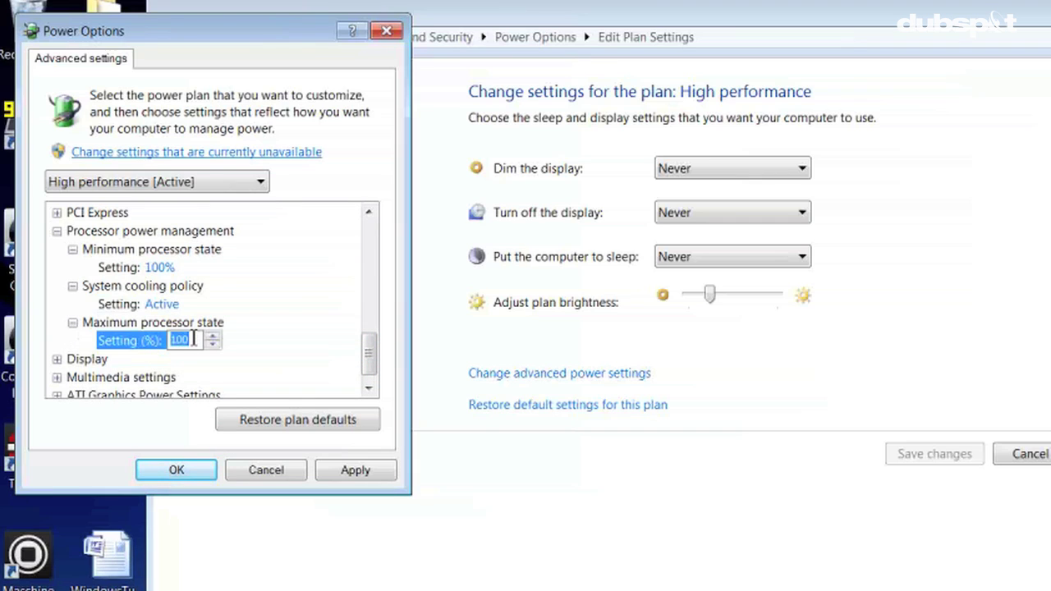
left_click(194, 340)
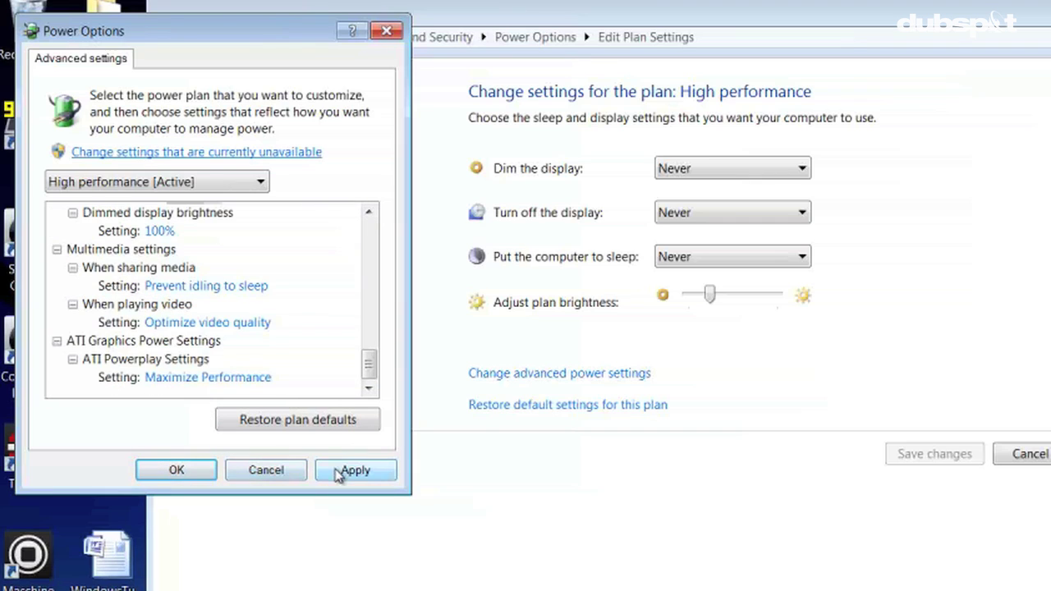
left_click(353, 470)
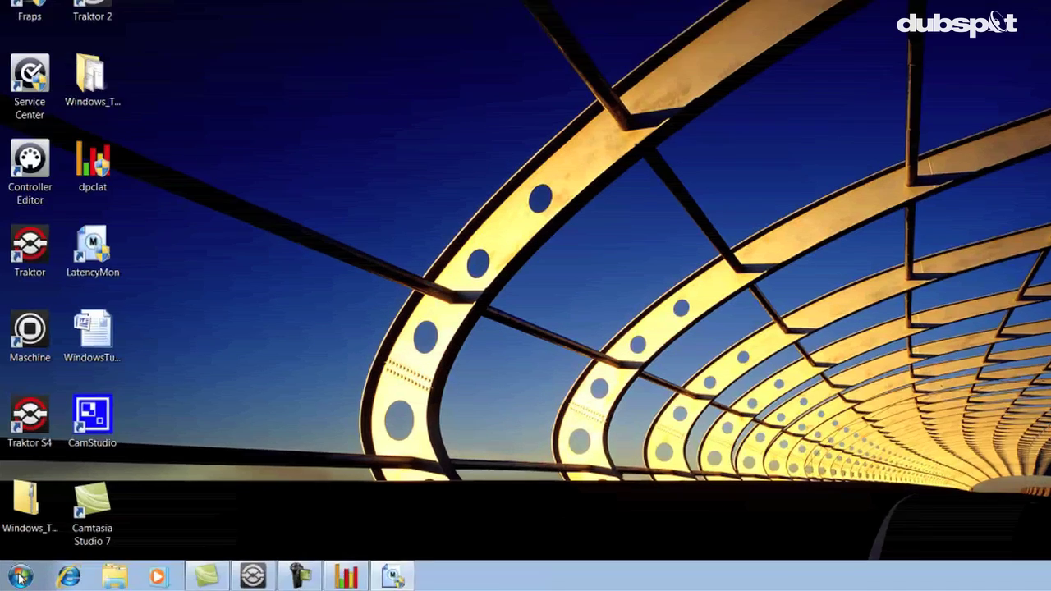
Reopen Device Manager from Control Panel's System and Security > System page.
left_click(17, 578)
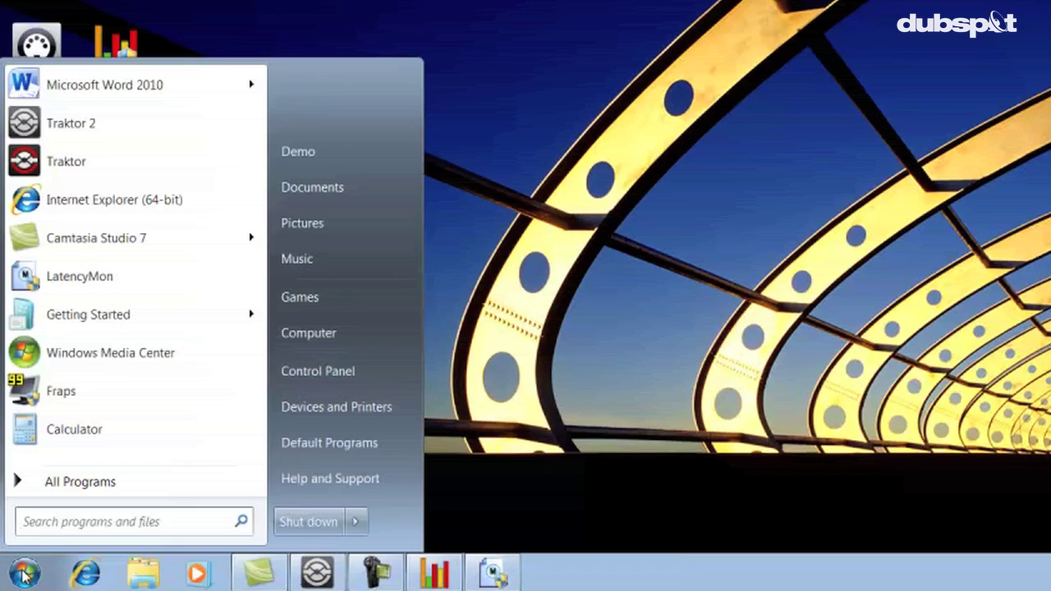
left_click(317, 374)
left_click(302, 129)
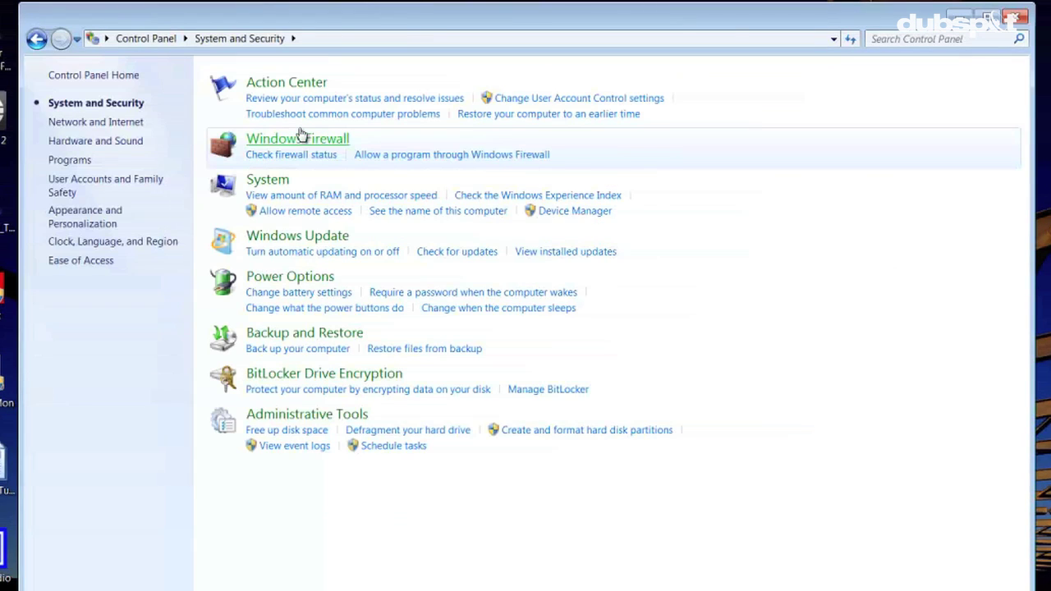
left_click(271, 181)
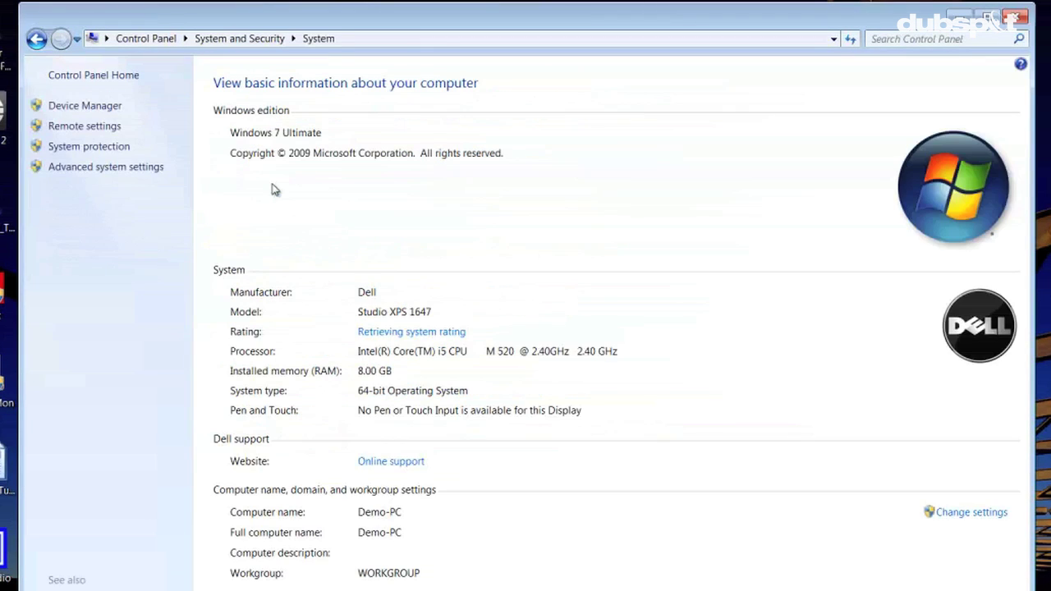
left_click(68, 112)
left_click_drag(468, 233, 445, 342)
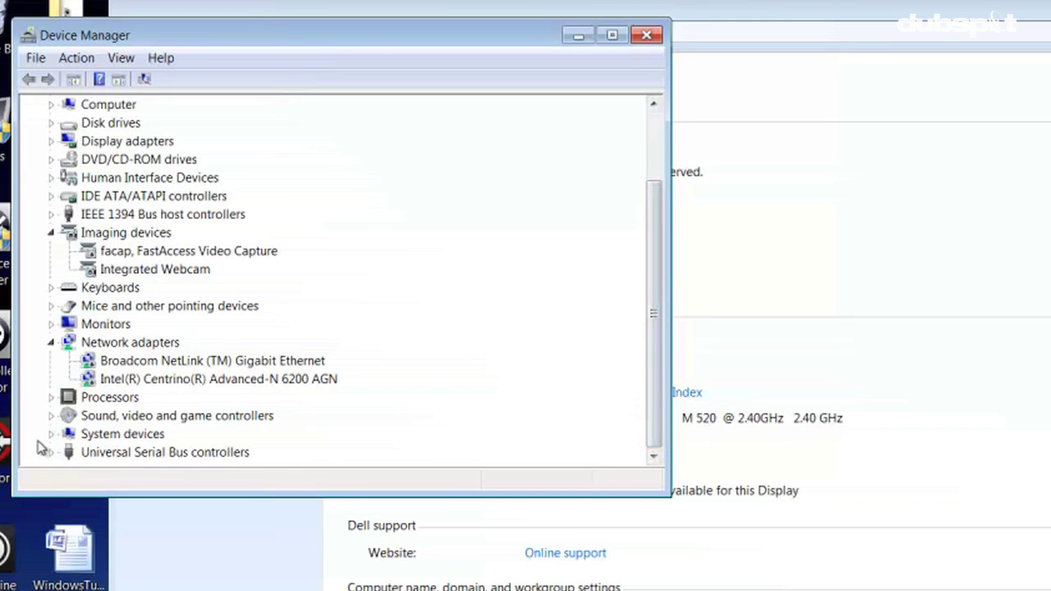
Under Universal Serial Bus controllers, uncheck 'Allow the computer to turn off this device' for the first Generic USB Hub.
left_click(52, 452)
left_click(133, 343)
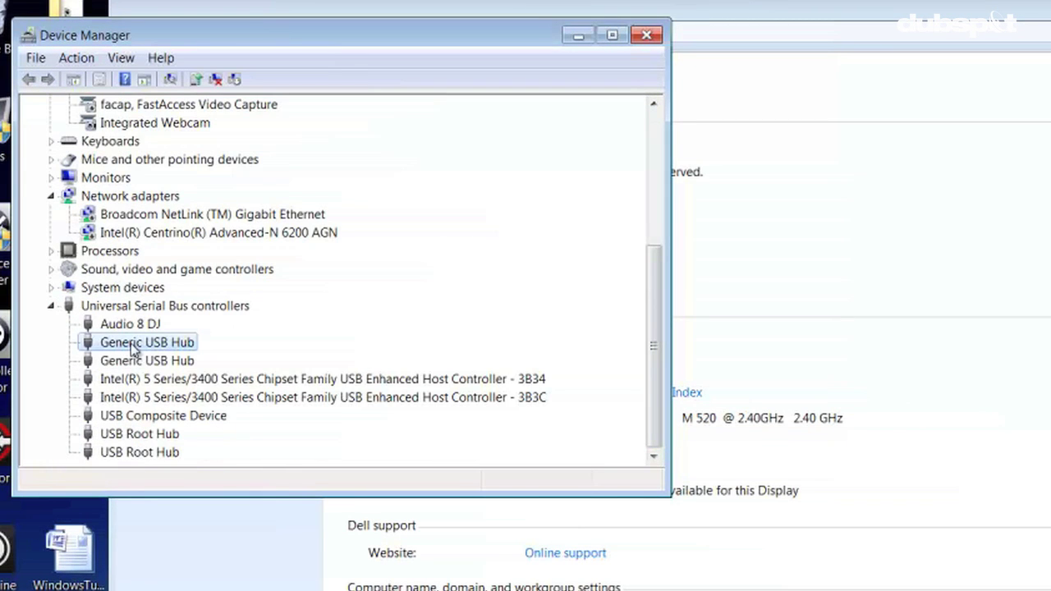
right_click(133, 347)
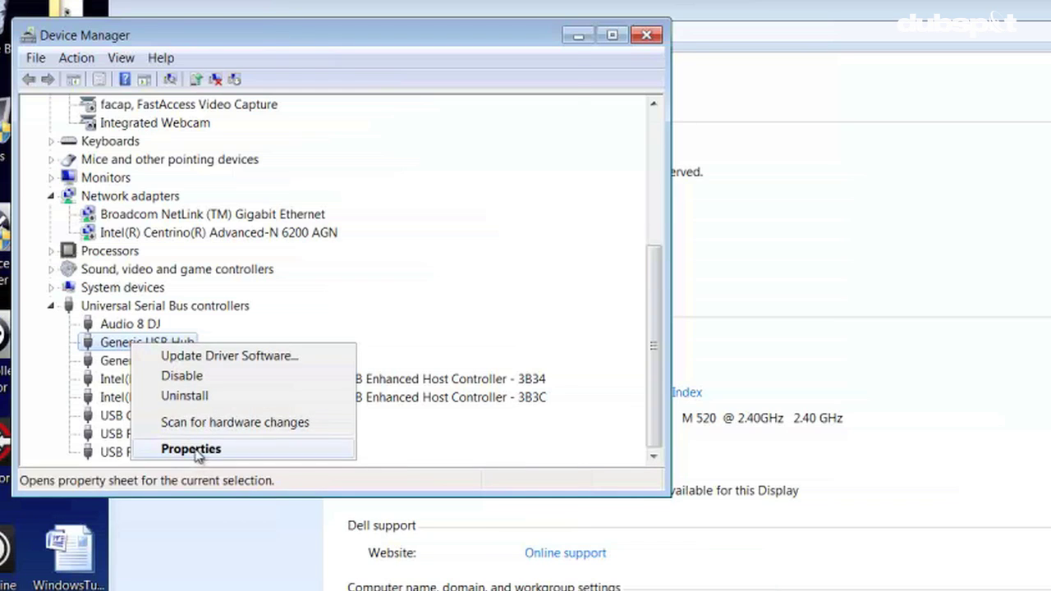
left_click(194, 450)
left_click(388, 74)
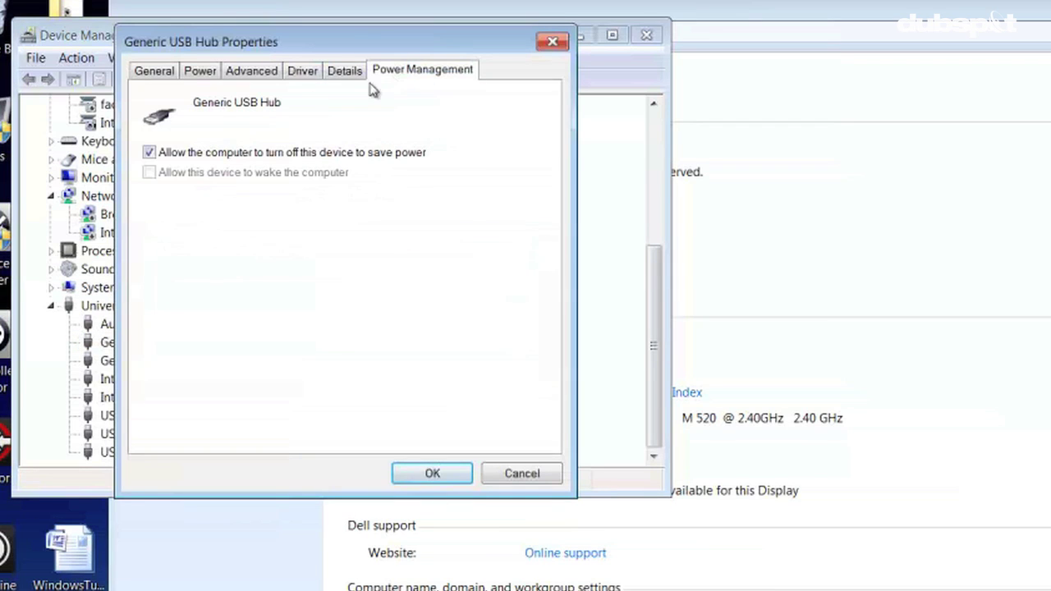
left_click(149, 152)
left_click(424, 471)
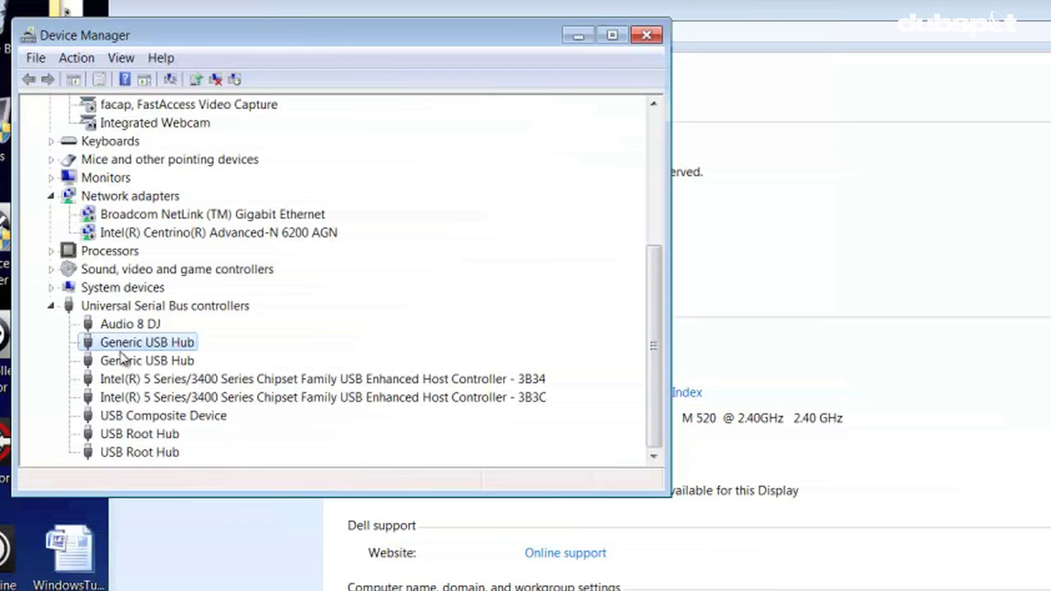
Uncheck 'Allow the computer to turn off this device' for the second Generic USB Hub.
right_click(143, 364)
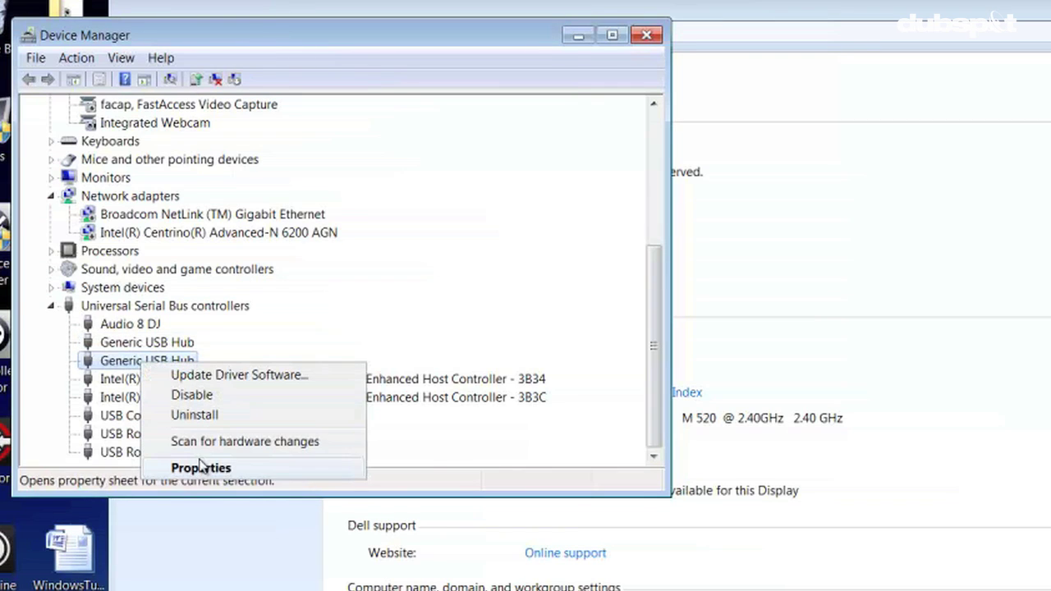
left_click(202, 467)
left_click(403, 71)
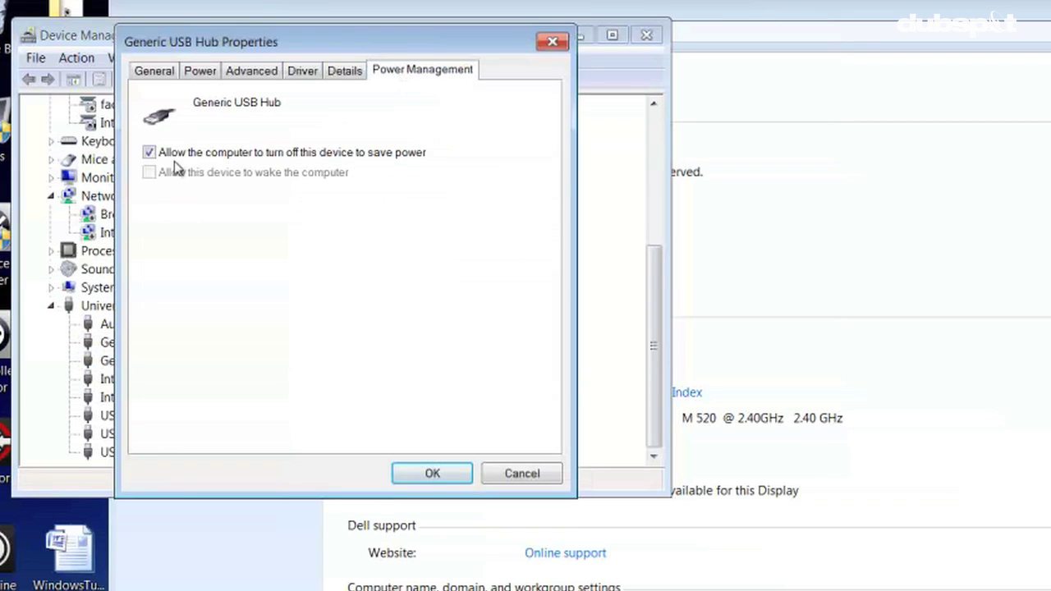
left_click(149, 153)
left_click(422, 477)
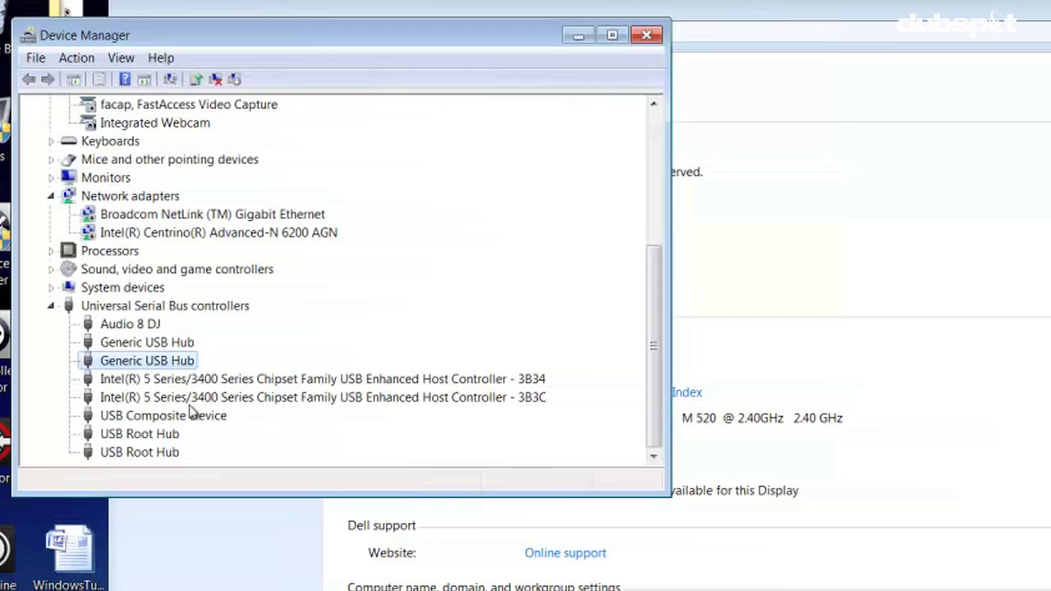
Check the USB Composite Device's properties and close them without changes.
right_click(161, 413)
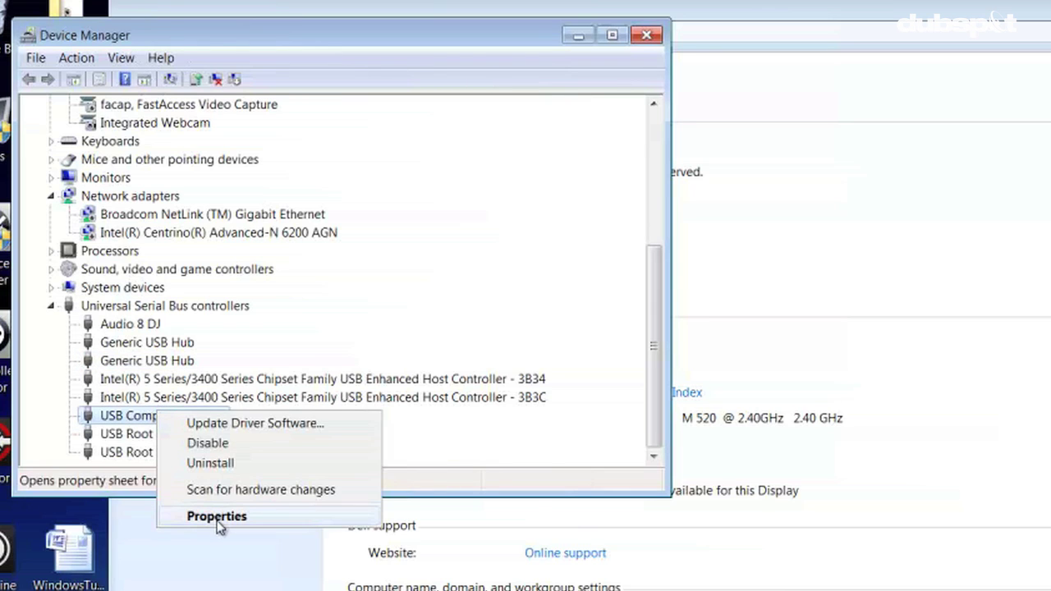
left_click(216, 518)
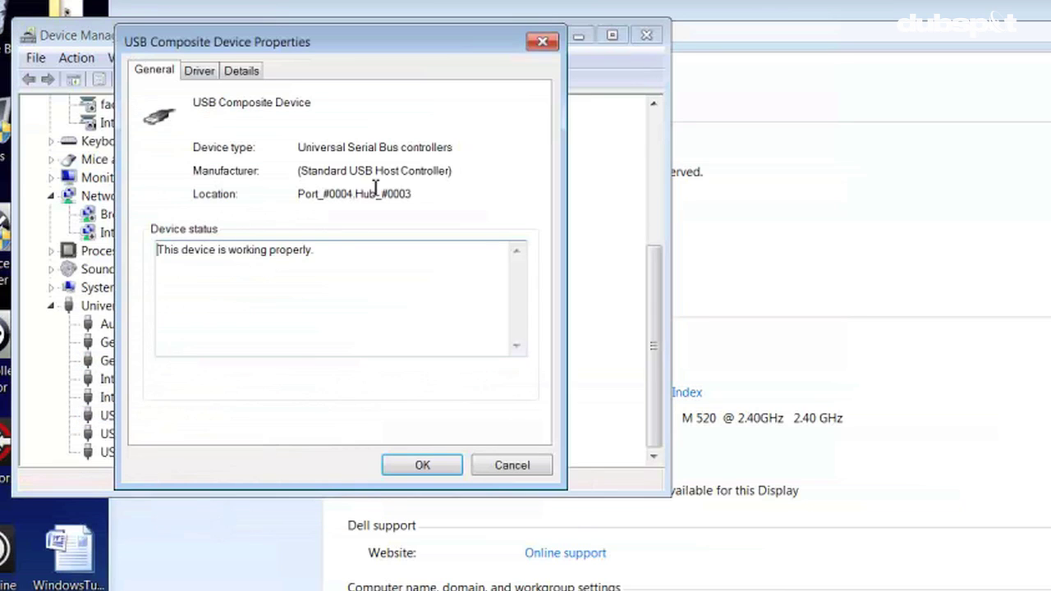
left_click(422, 465)
Uncheck 'Allow the computer to turn off this device' for the first USB Root Hub.
double_click(153, 436)
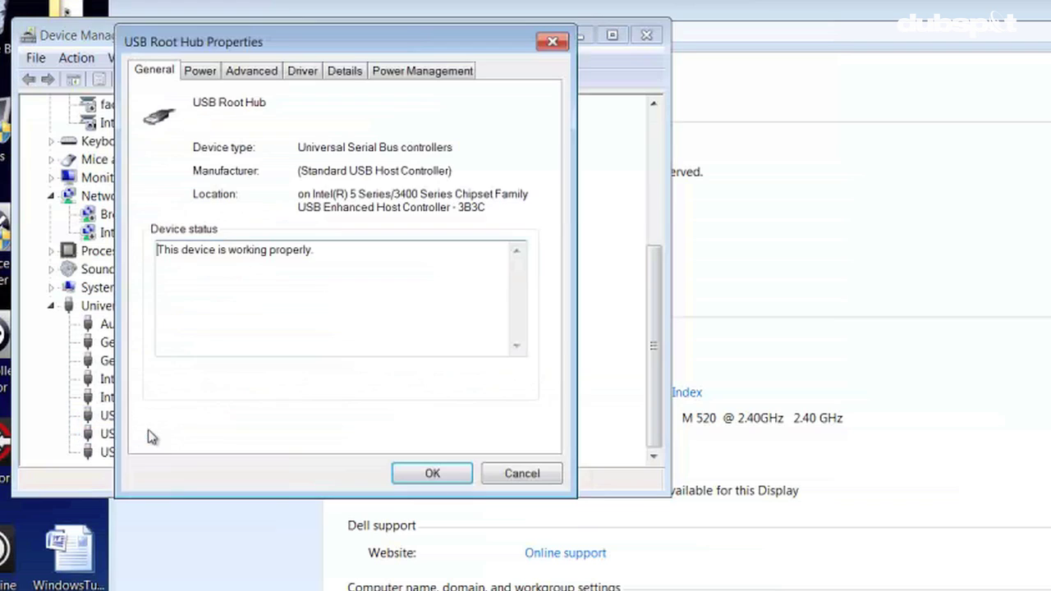
left_click(404, 71)
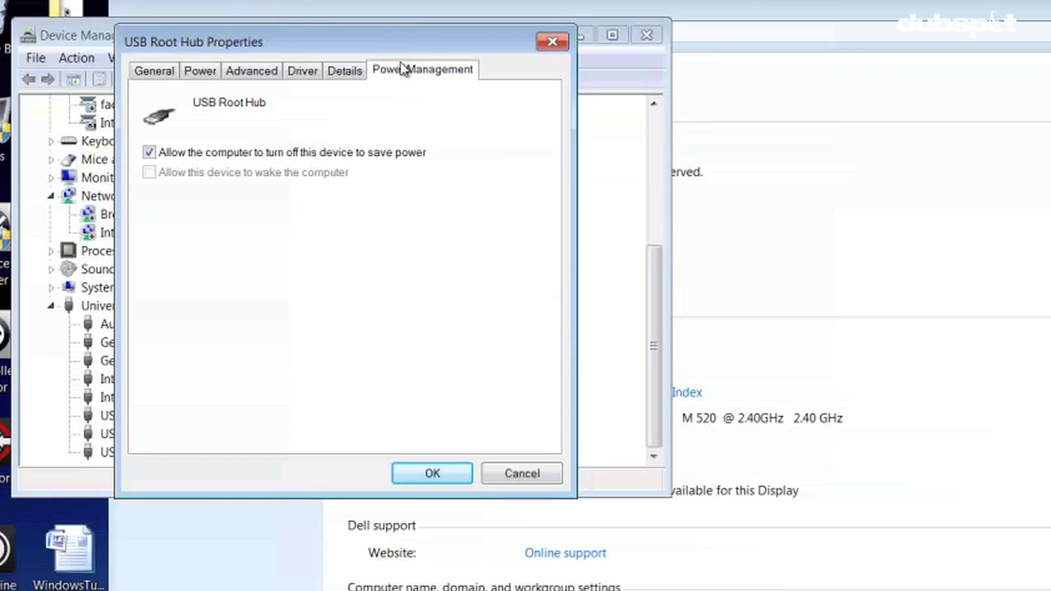
left_click(150, 154)
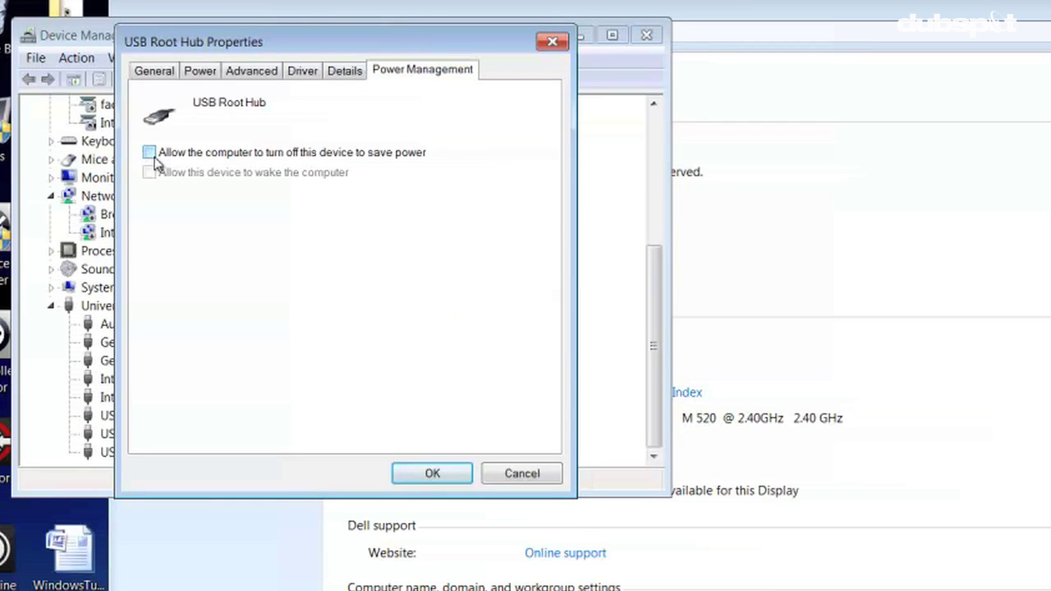
left_click(399, 472)
Uncheck 'Allow the computer to turn off this device' for the second USB Root Hub.
left_click(165, 455)
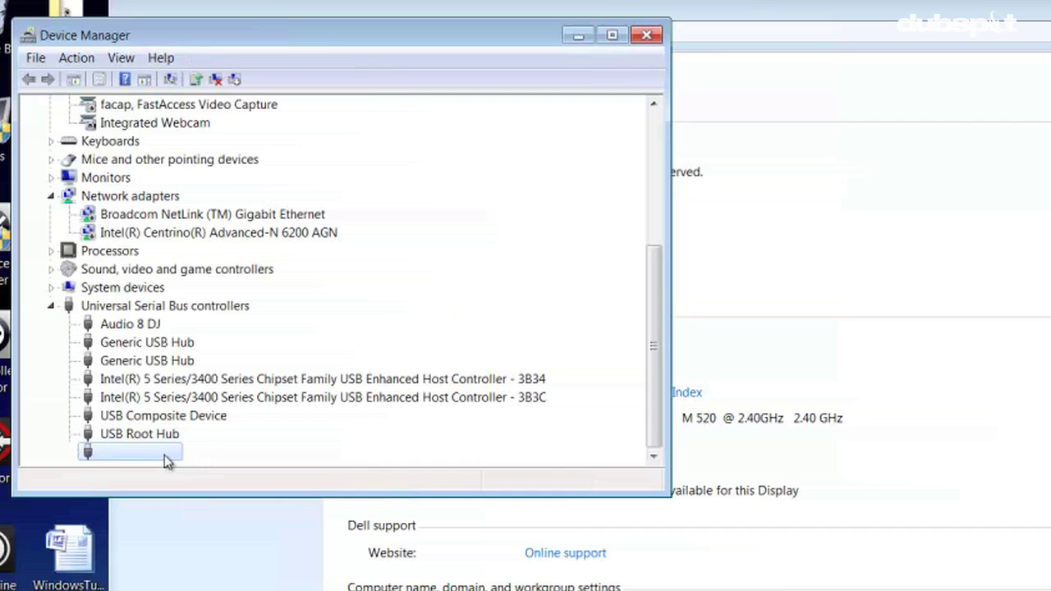
right_click(165, 455)
left_click(217, 560)
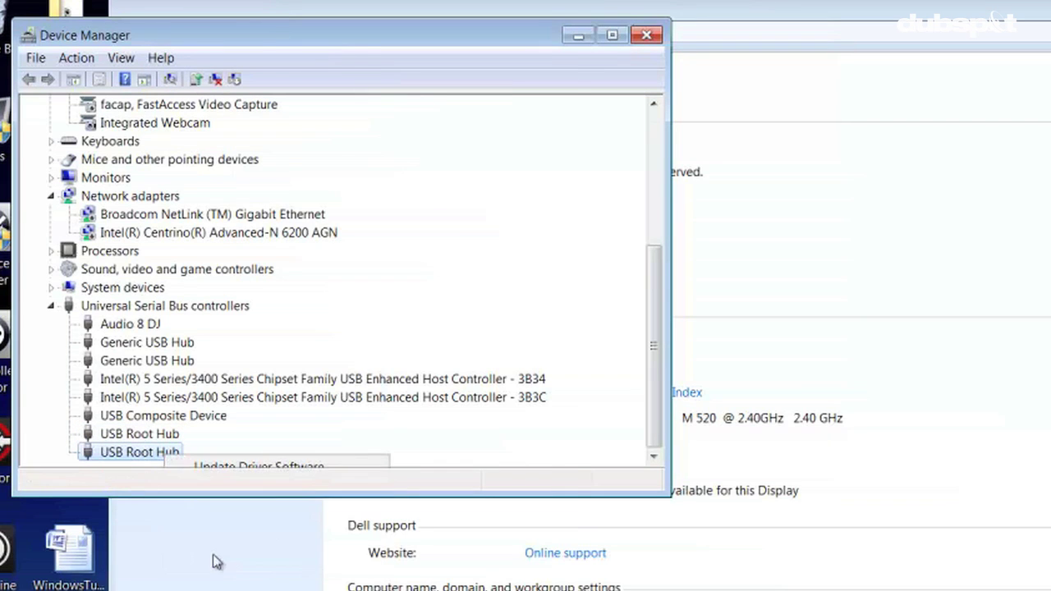
left_click(422, 72)
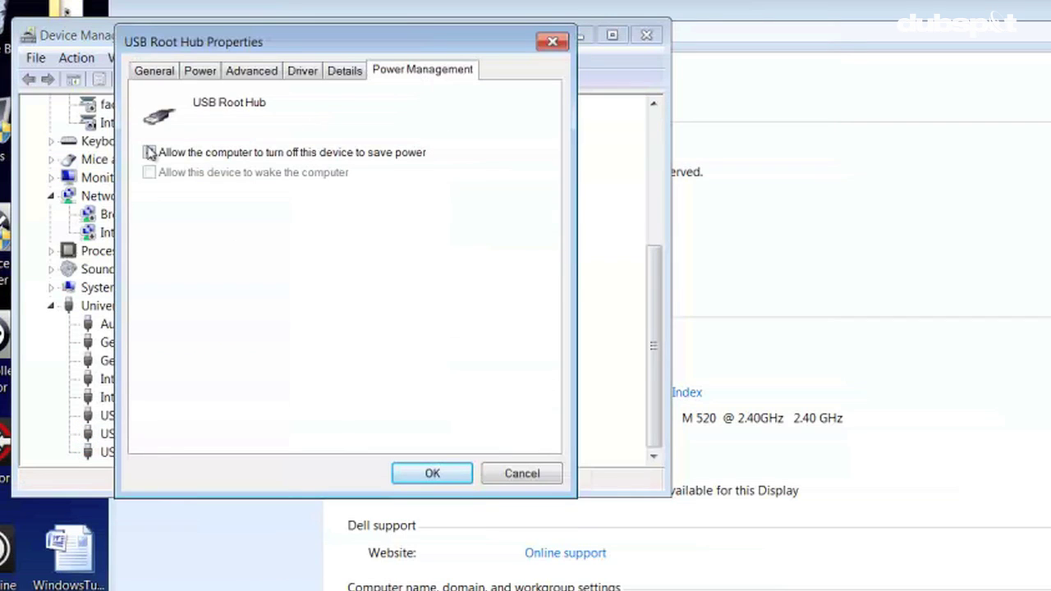
left_click(149, 153)
left_click(432, 474)
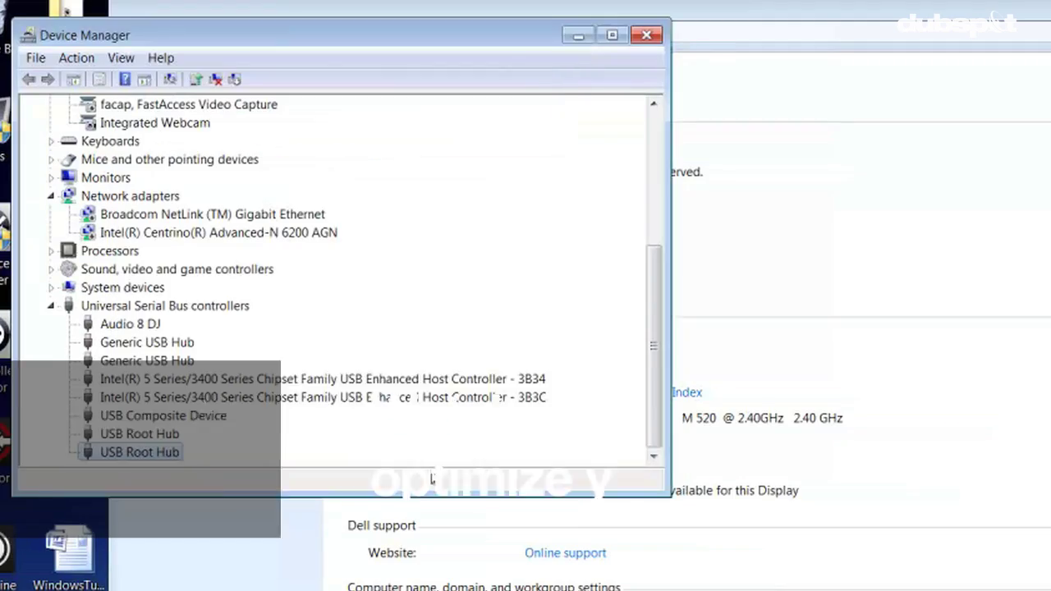
Close the Device Manager window to return to the System page.
left_click(642, 35)
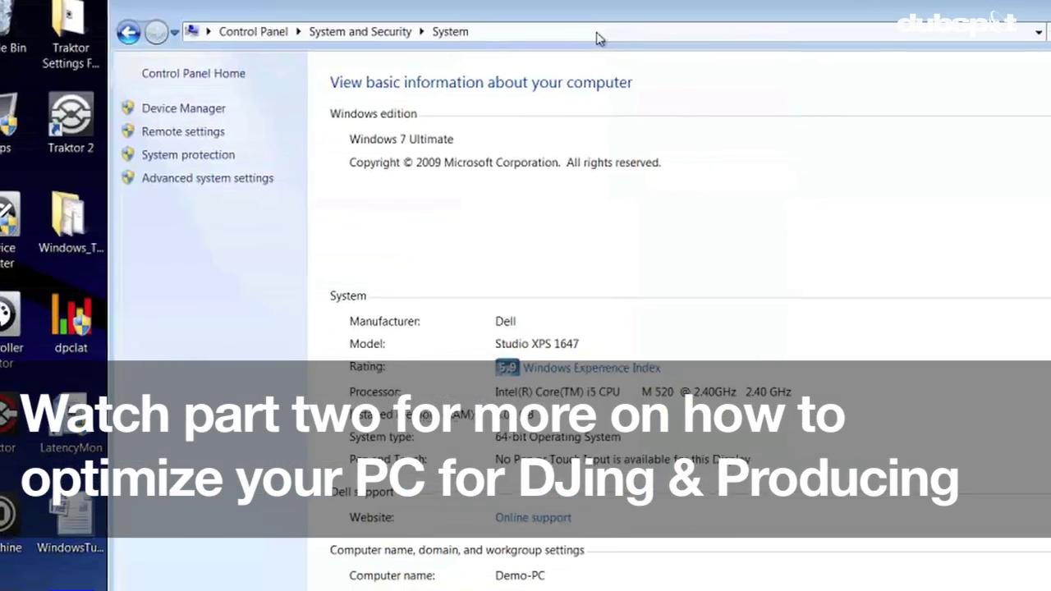